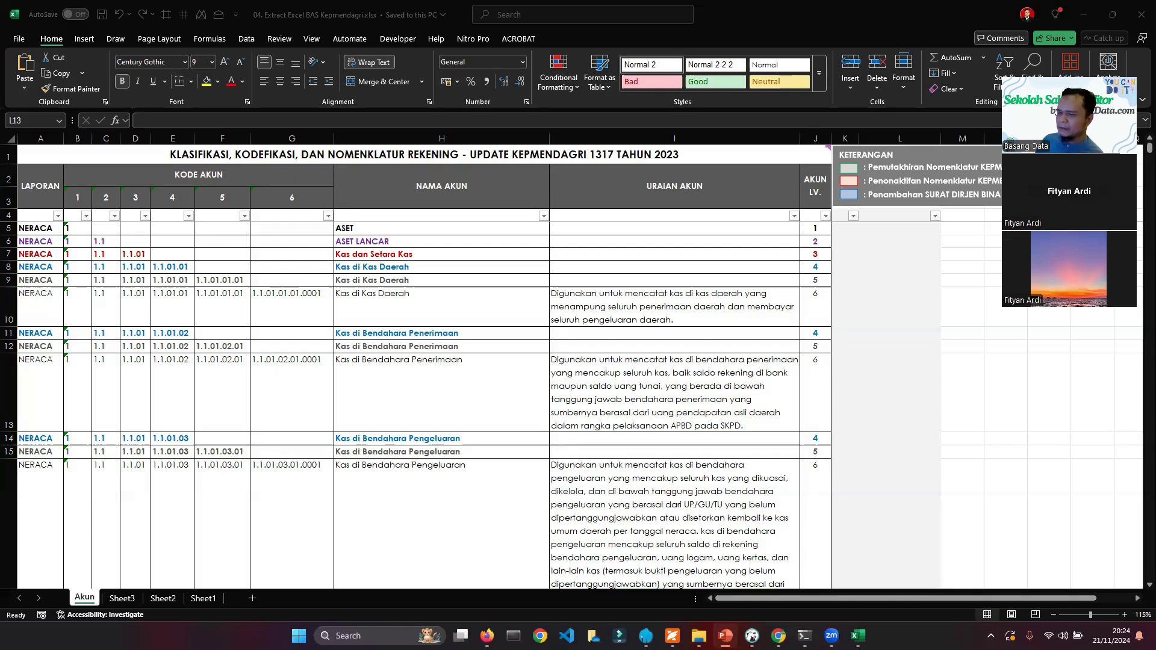
Cancel the new DBeaver database connection setup and switch to the PowerPoint presentation.
{"action": "key", "text": "alt+Tab"}
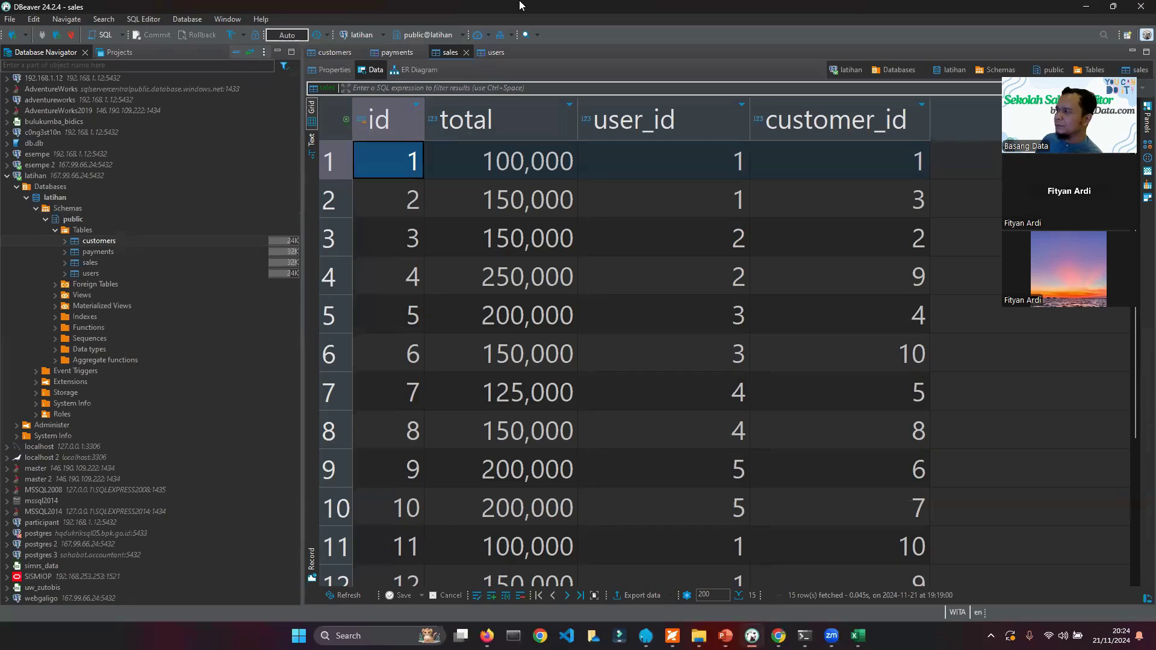
{"action": "key", "text": "alt+Tab"}
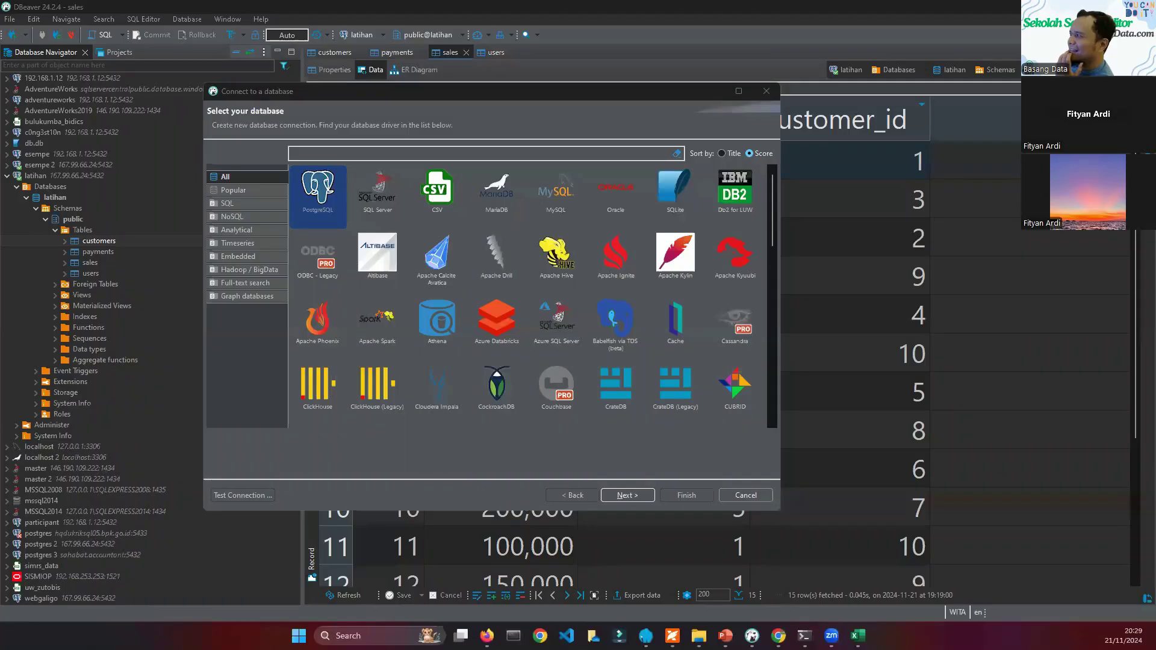
{"action": "left_click", "coordinate": [759, 493]}
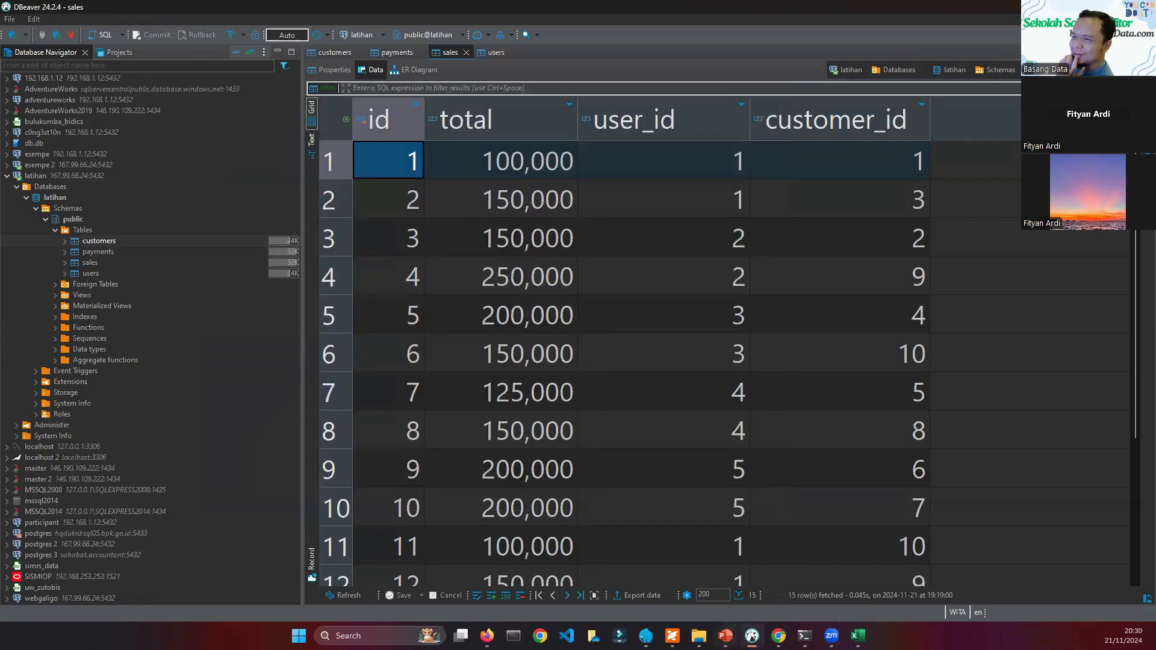
{"action": "left_click", "coordinate": [725, 635]}
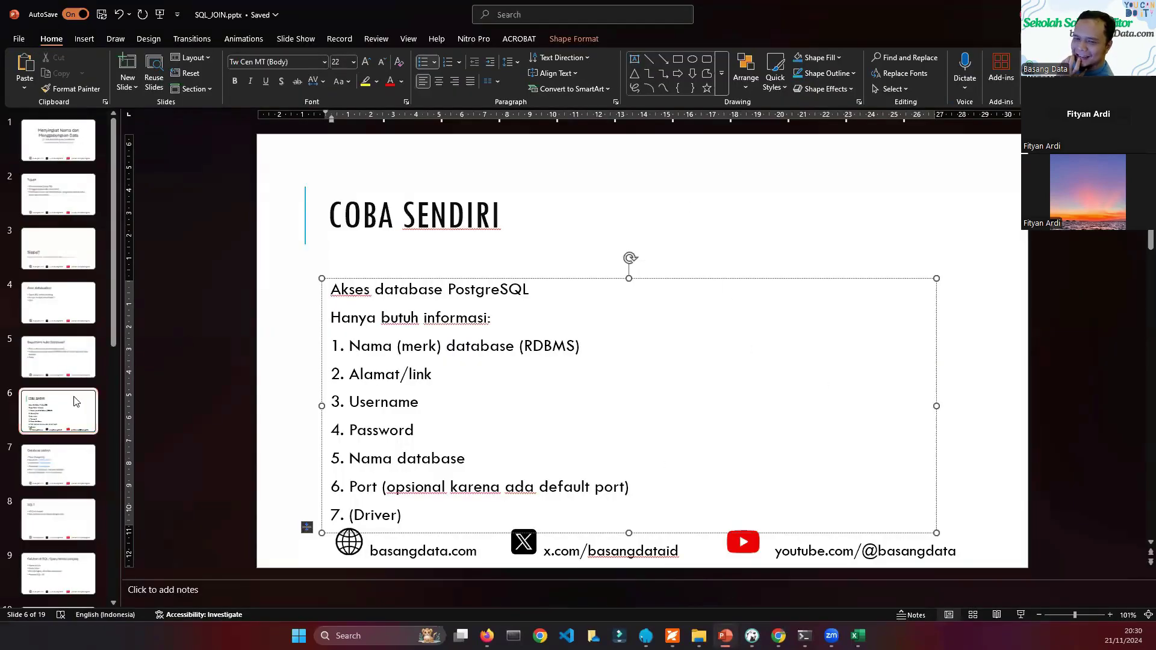
Show slide 7 'Database latihan' with the connection details, then return to DBeaver's sales grid.
{"action": "left_click", "coordinate": [57, 452]}
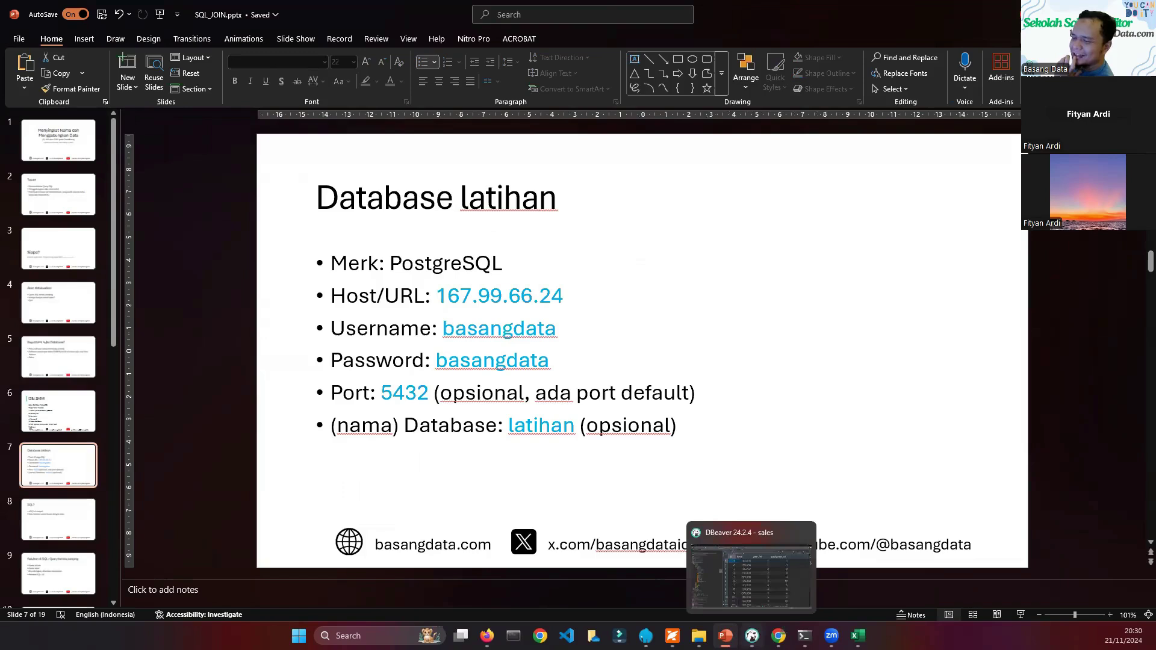
{"action": "left_click", "coordinate": [753, 636]}
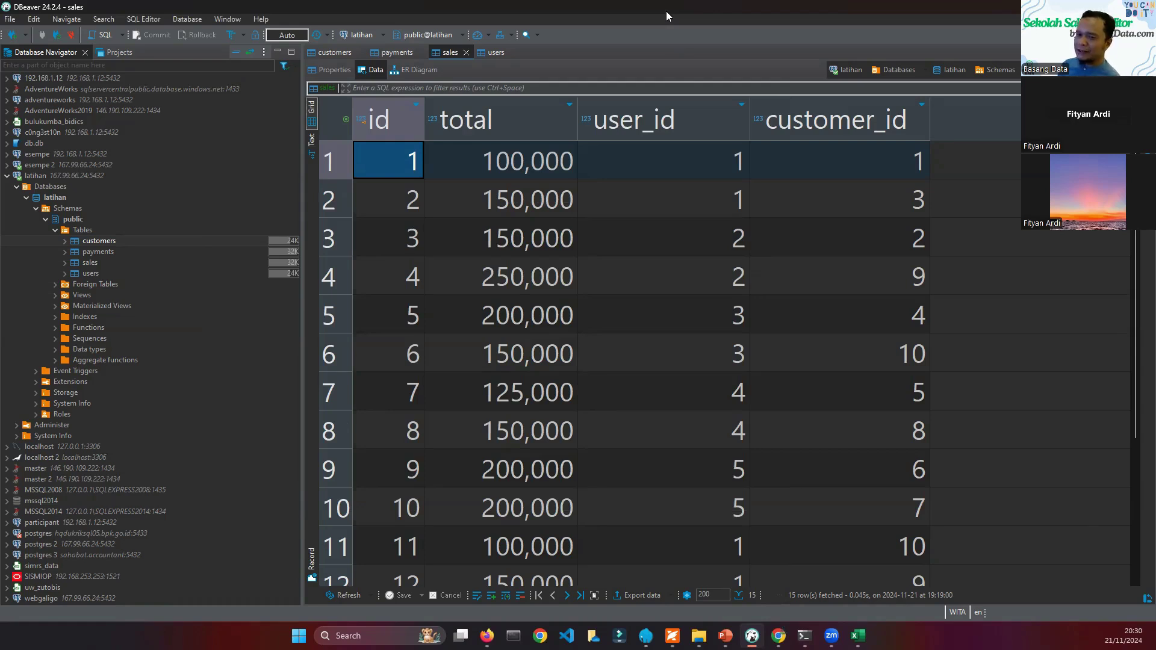
Start a new PostgreSQL connection in DBeaver and reach its Connection Settings page.
{"action": "left_click_drag", "start_coordinate": [302, 140], "coordinate": [192, 204]}
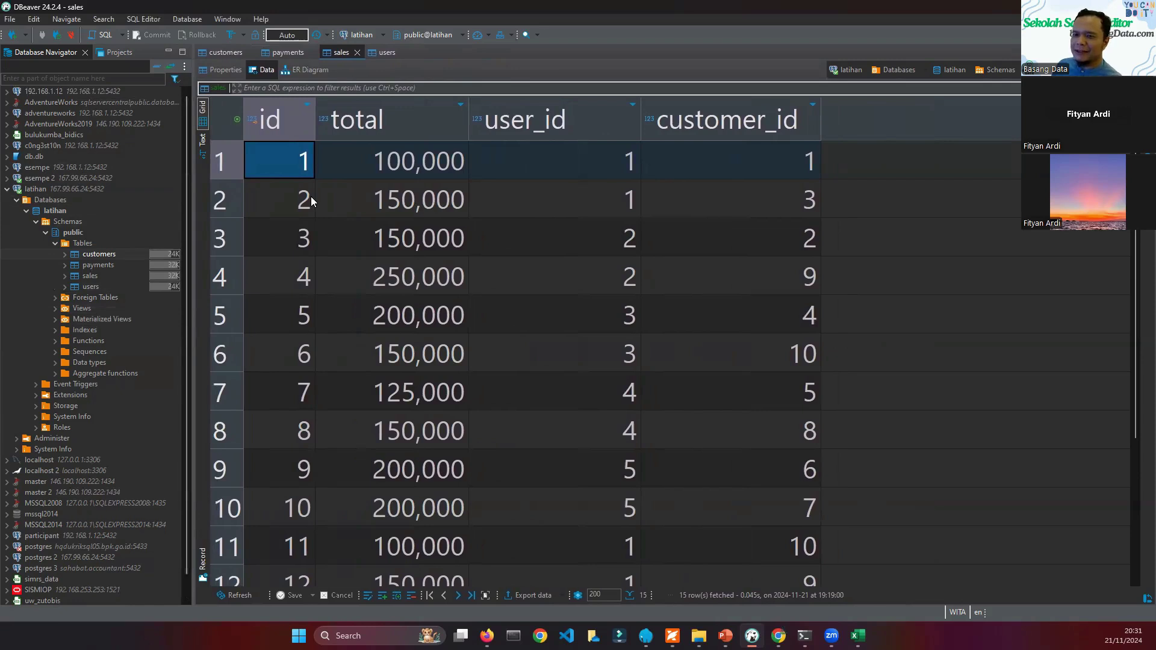
{"action": "left_click", "coordinate": [10, 20]}
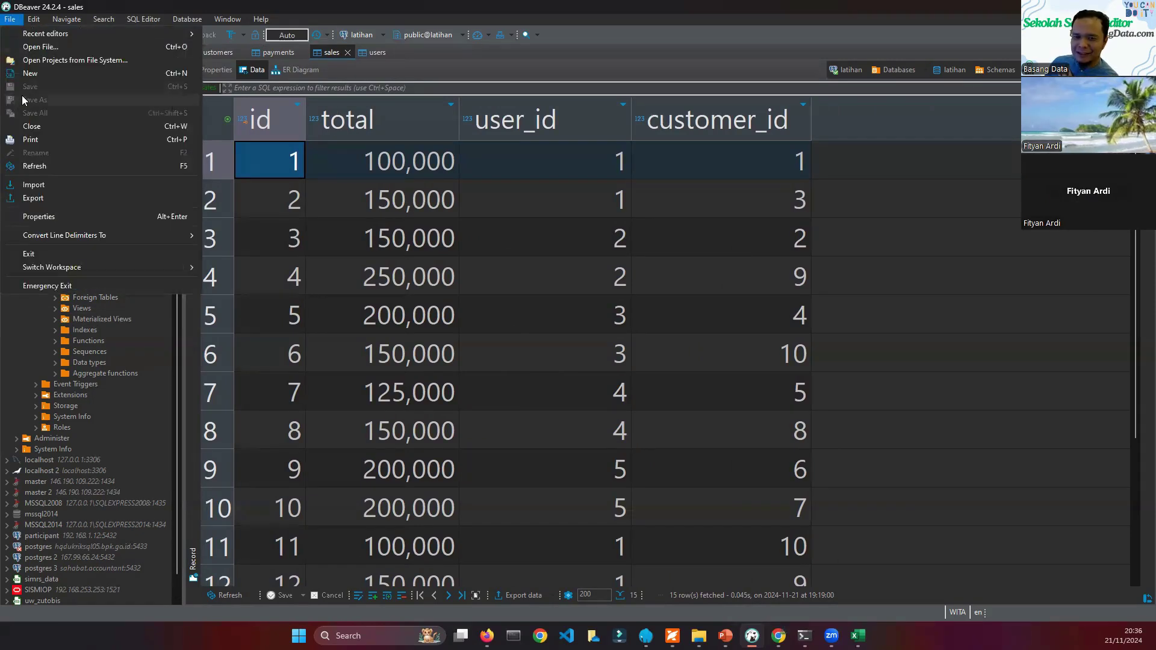
{"action": "left_click", "coordinate": [384, 3]}
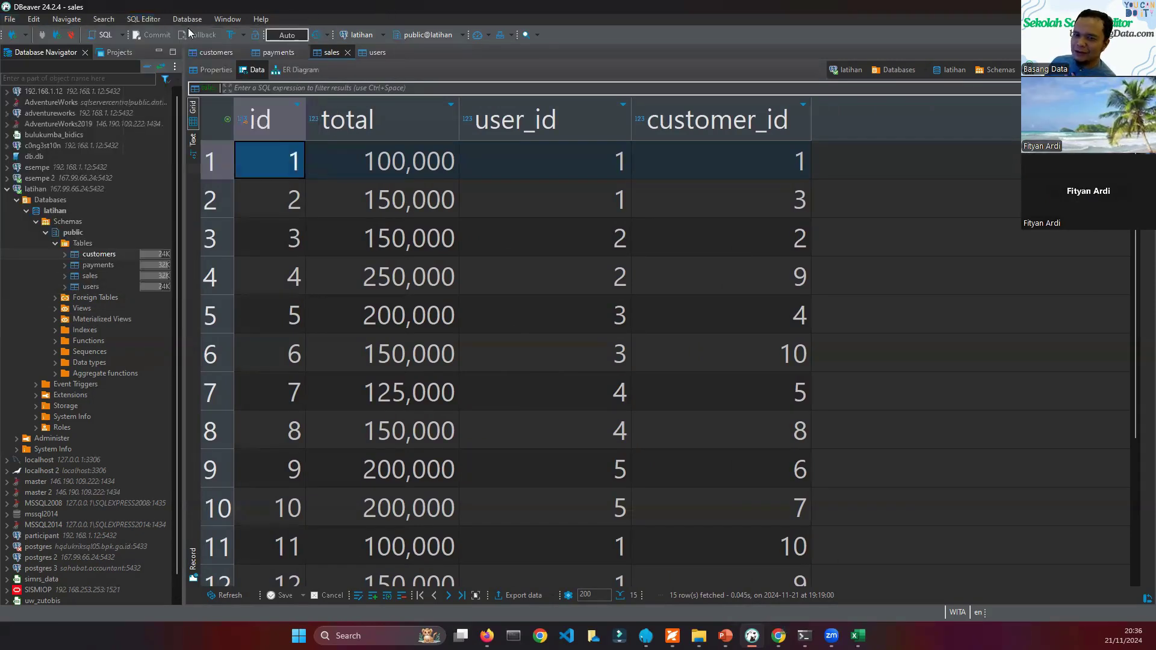
{"action": "left_click", "coordinate": [12, 38]}
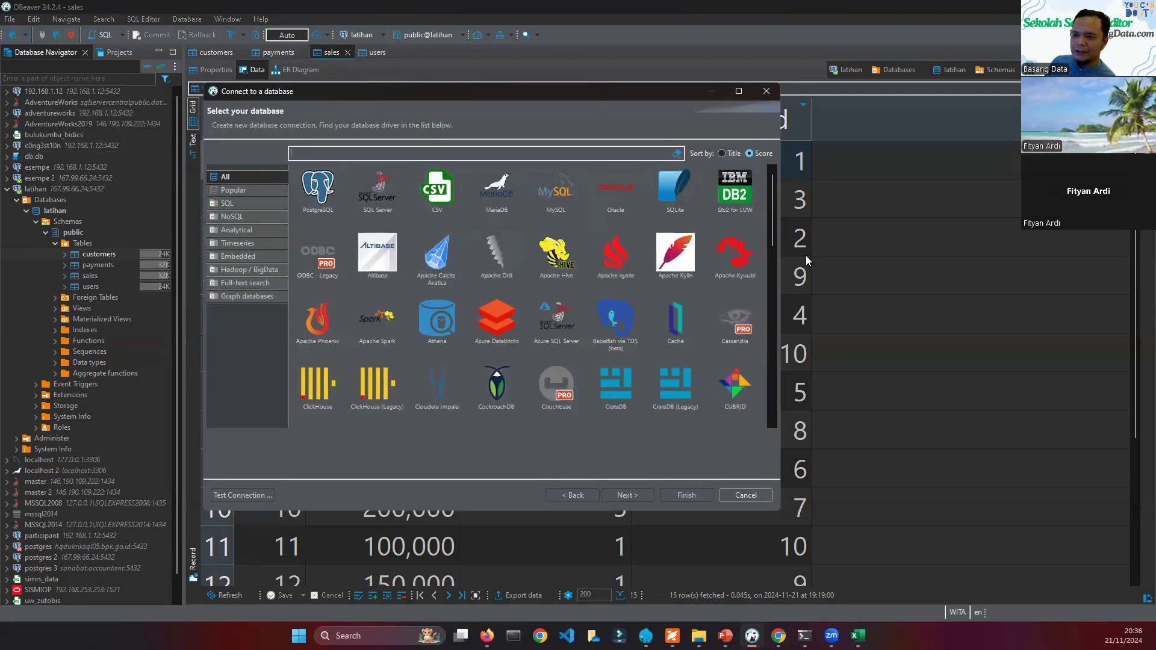
{"action": "left_click", "coordinate": [324, 206]}
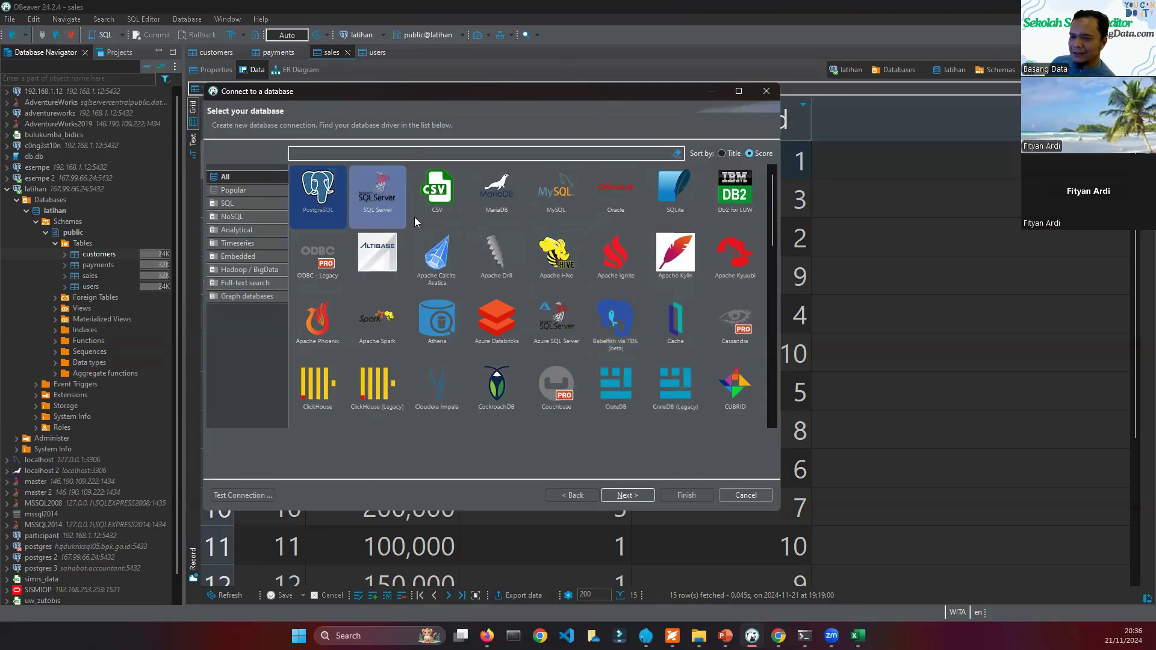
{"action": "left_click", "coordinate": [627, 495]}
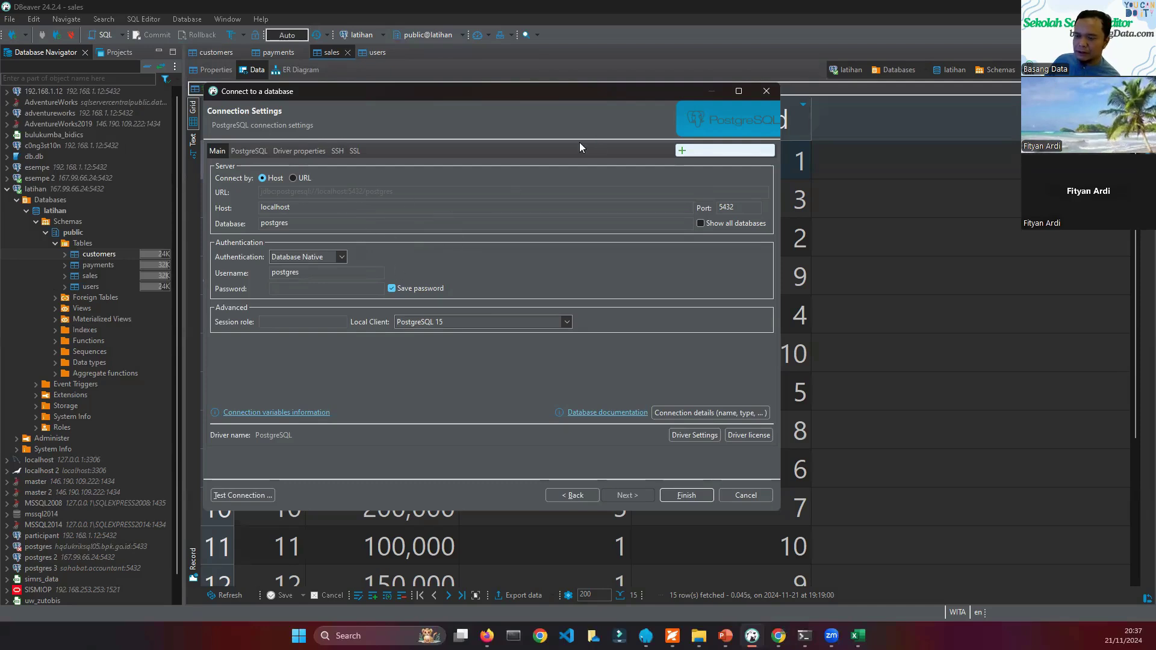
Snap the 'Database latihan' slide to the right half and DBeaver's connection dialog to the left half.
{"action": "left_click_drag", "start_coordinate": [479, 97], "coordinate": [326, 73]}
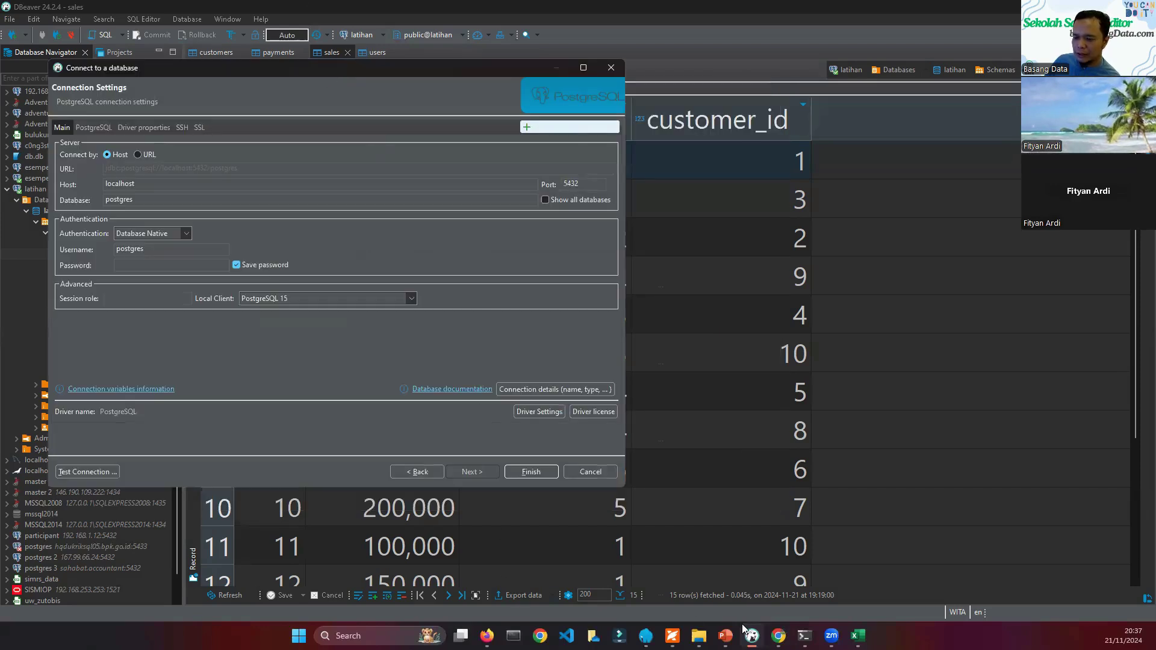
{"action": "left_click", "coordinate": [725, 636]}
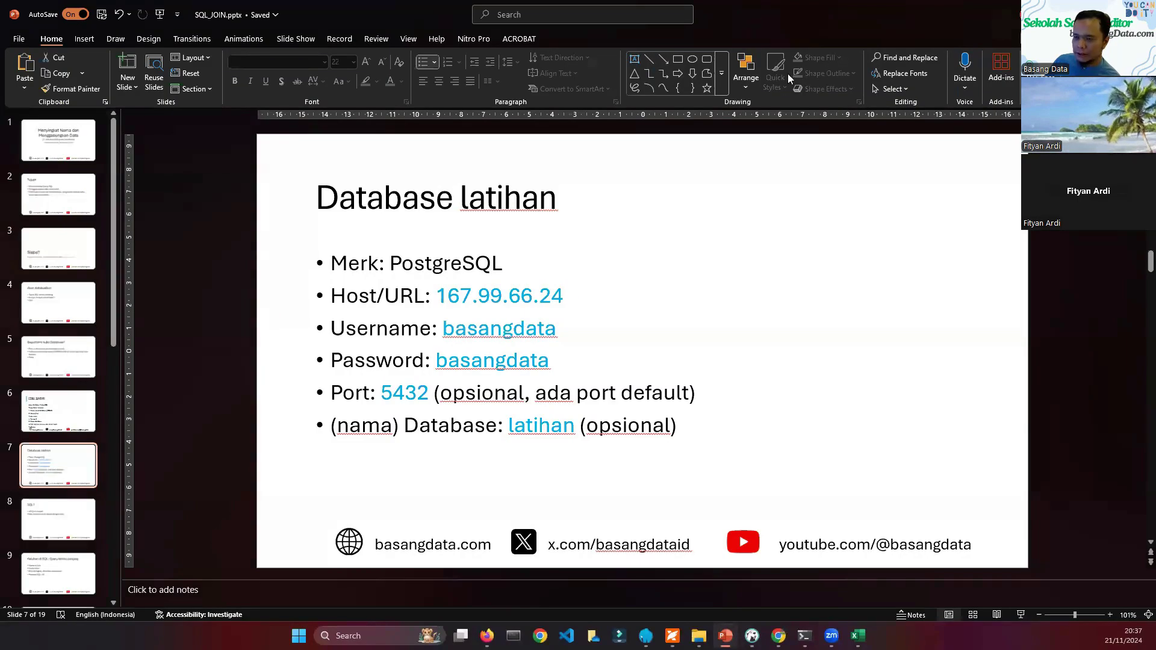
{"action": "key", "text": "super+Right"}
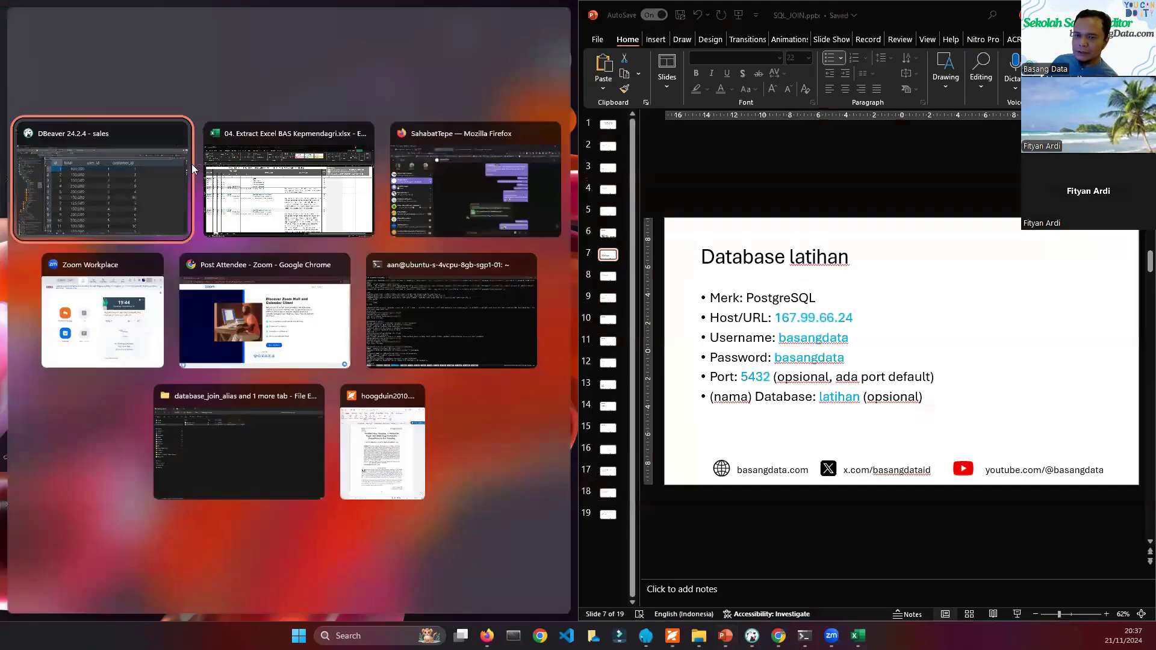
{"action": "left_click", "coordinate": [181, 169]}
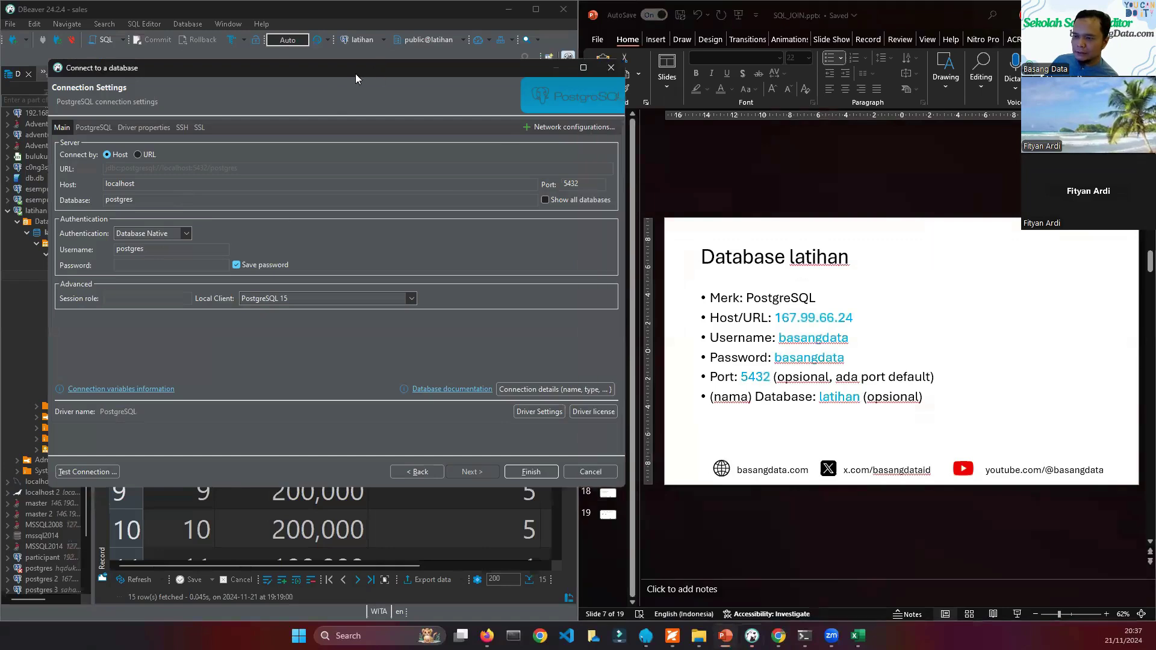
{"action": "left_click_drag", "start_coordinate": [355, 73], "coordinate": [319, 76]}
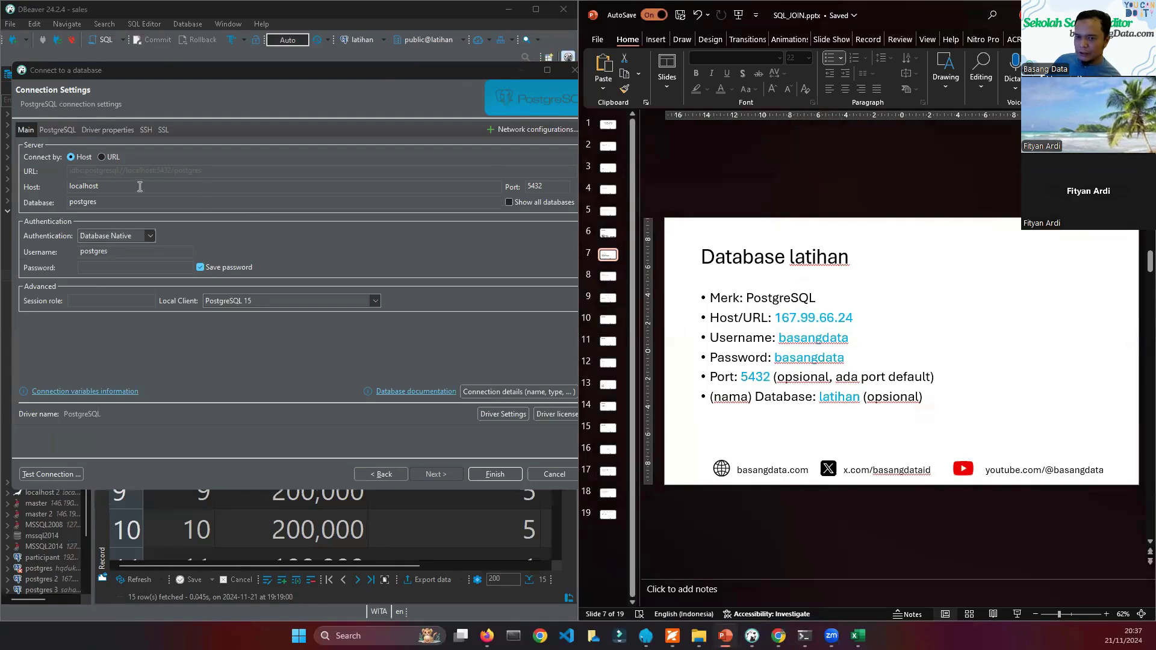
Set the connection host to 167.99.66.24 and enter the database username and password.
{"action": "left_click", "coordinate": [120, 186]}
{"action": "left_click_drag", "start_coordinate": [68, 181], "coordinate": [132, 188]}
{"action": "type", "text": "167.99.66.24"}
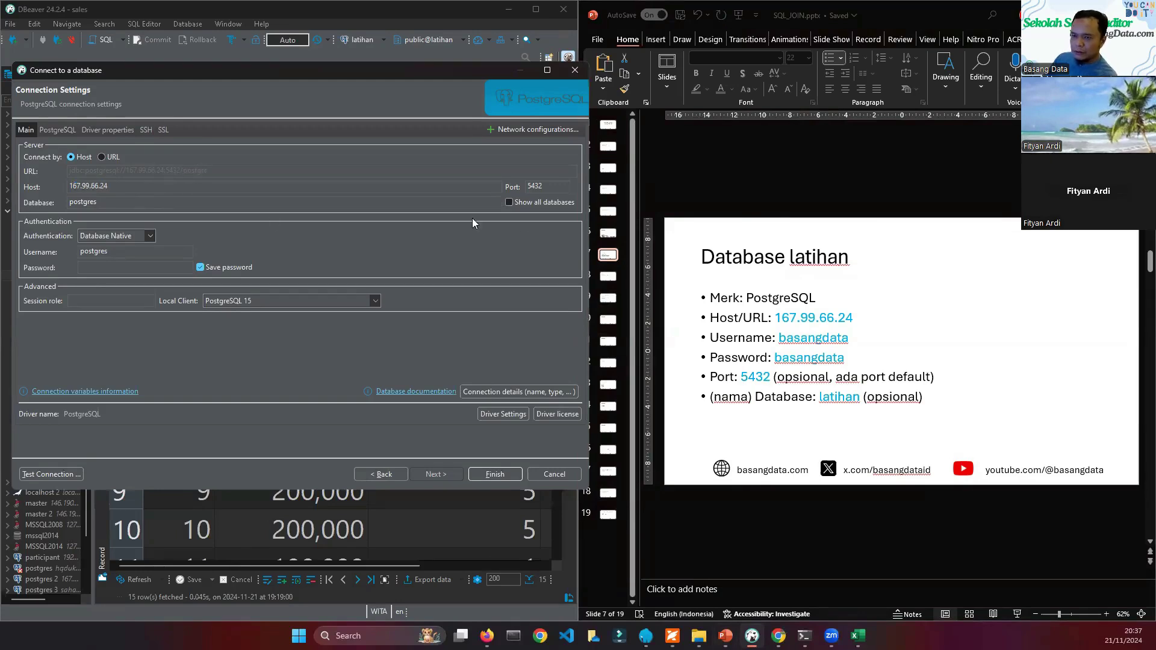
{"action": "left_click_drag", "start_coordinate": [122, 251], "coordinate": [17, 242]}
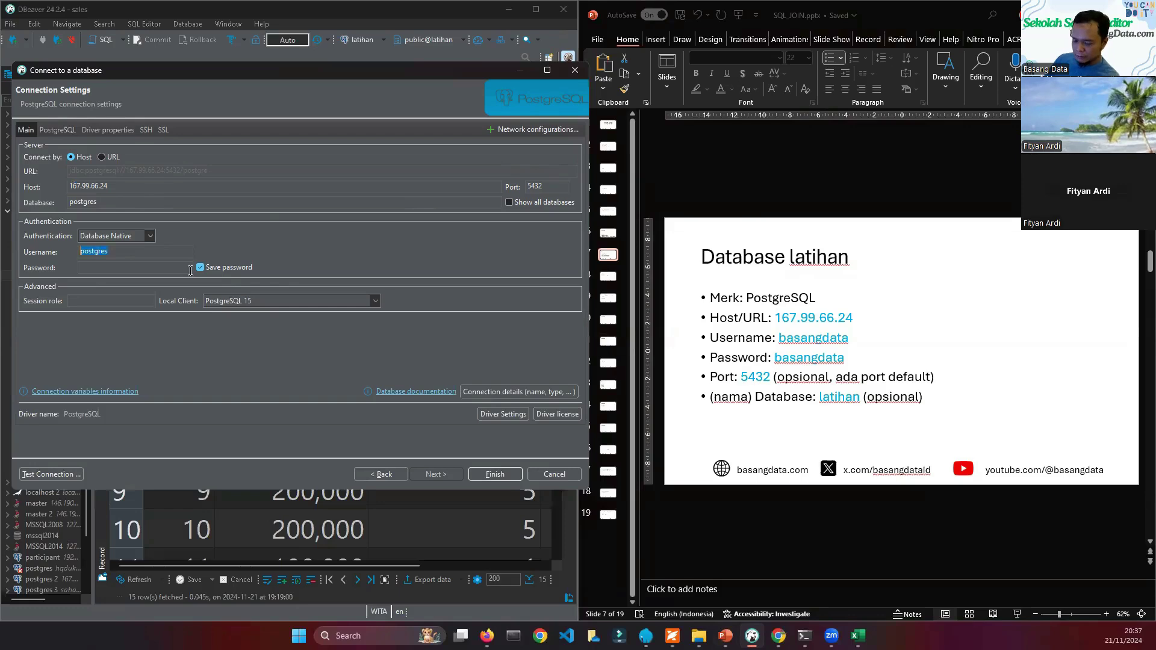
{"action": "type", "text": "basangdata"}
{"action": "key", "text": "Tab"}
{"action": "type", "text": "basa"}
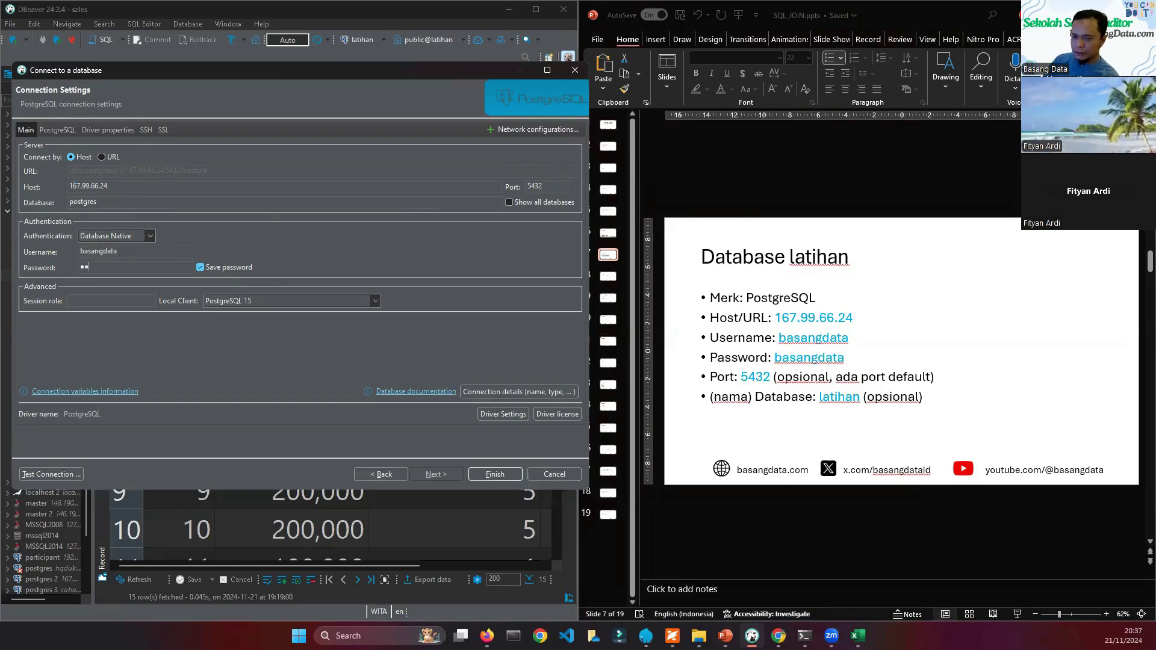
{"action": "type", "text": "ngdata"}
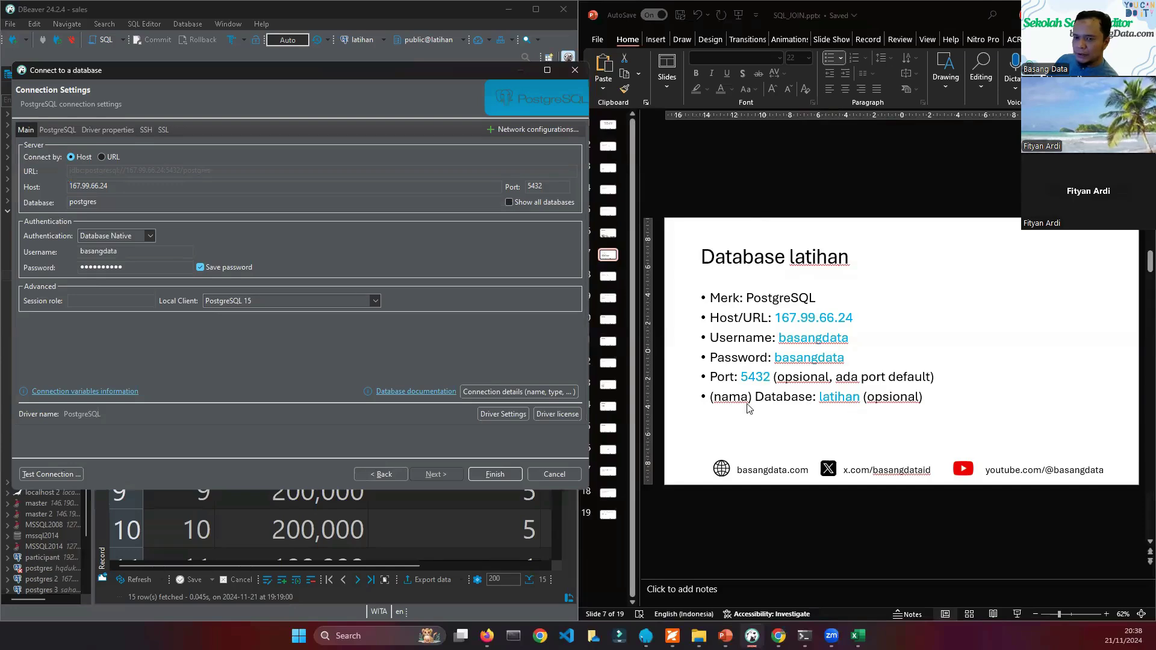
Change the database from postgres to latihan and run a successful connection test.
{"action": "double_click", "coordinate": [154, 202]}
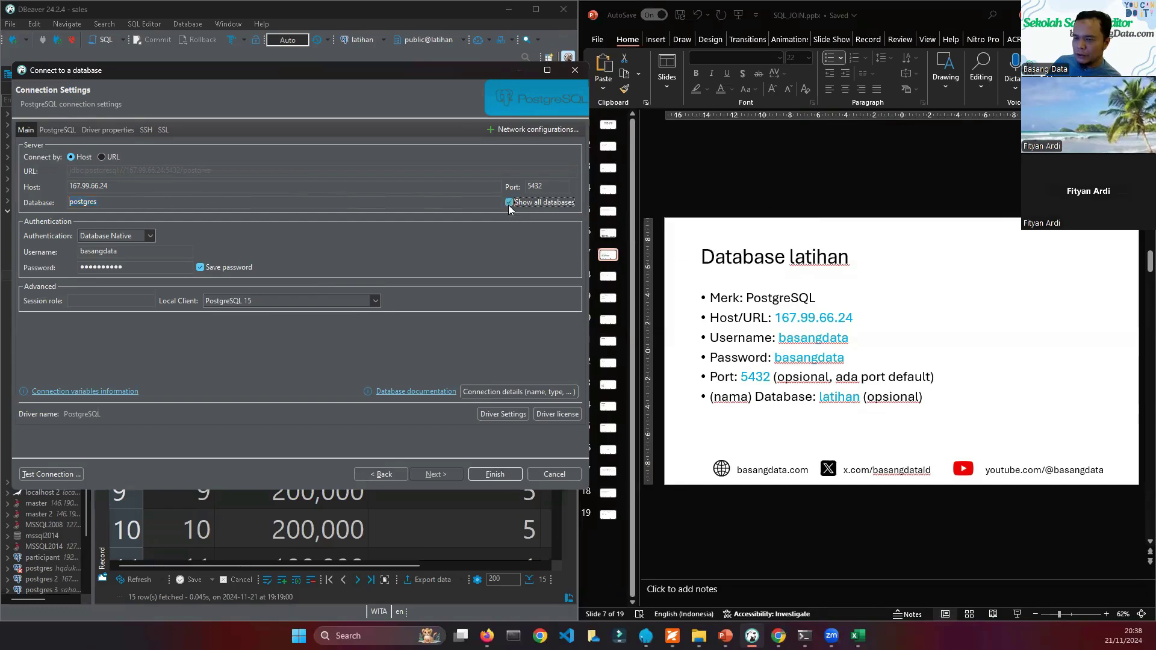
{"action": "left_click", "coordinate": [137, 205]}
{"action": "left_click_drag", "start_coordinate": [137, 209], "coordinate": [57, 200]}
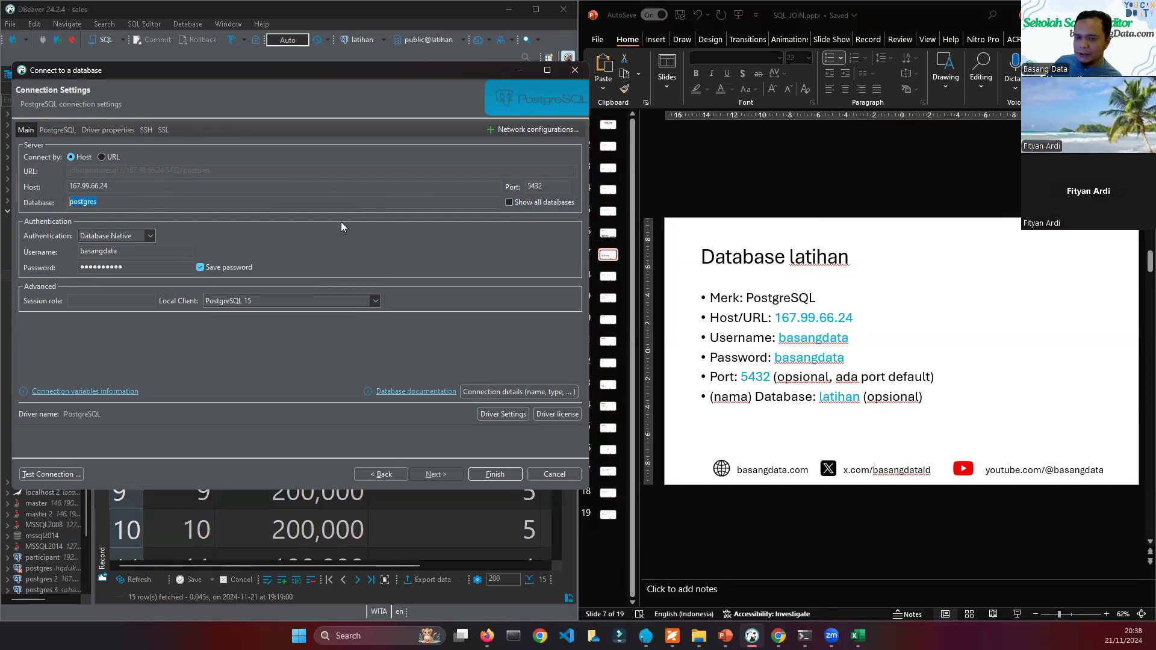
{"action": "type", "text": "latihan"}
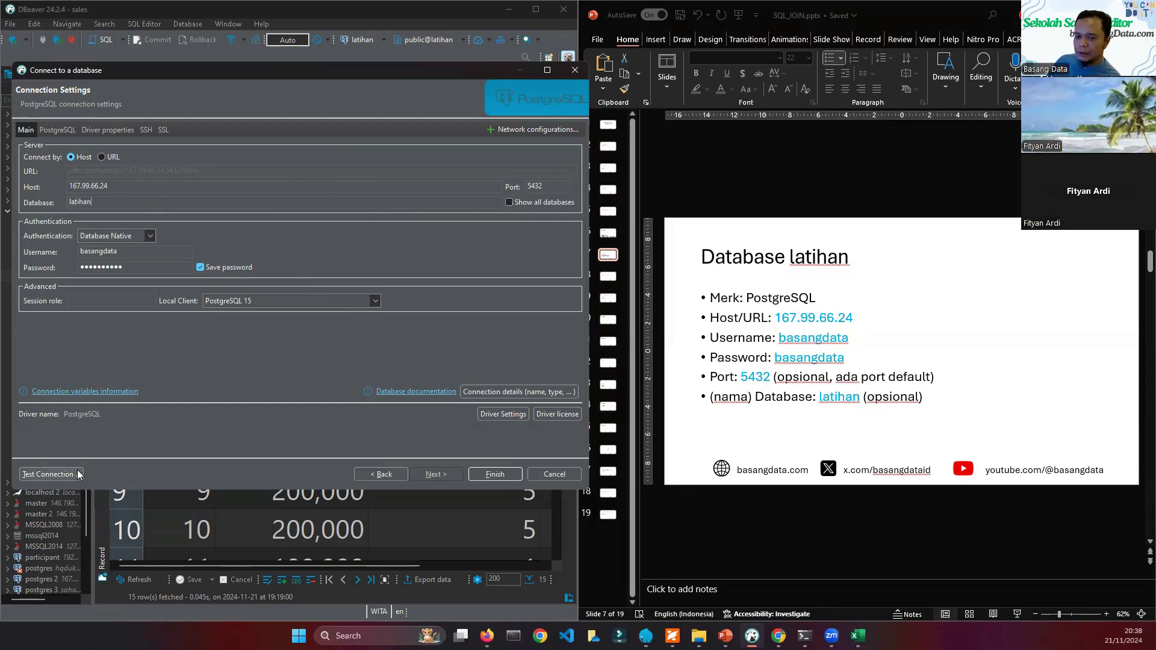
{"action": "left_click", "coordinate": [56, 477]}
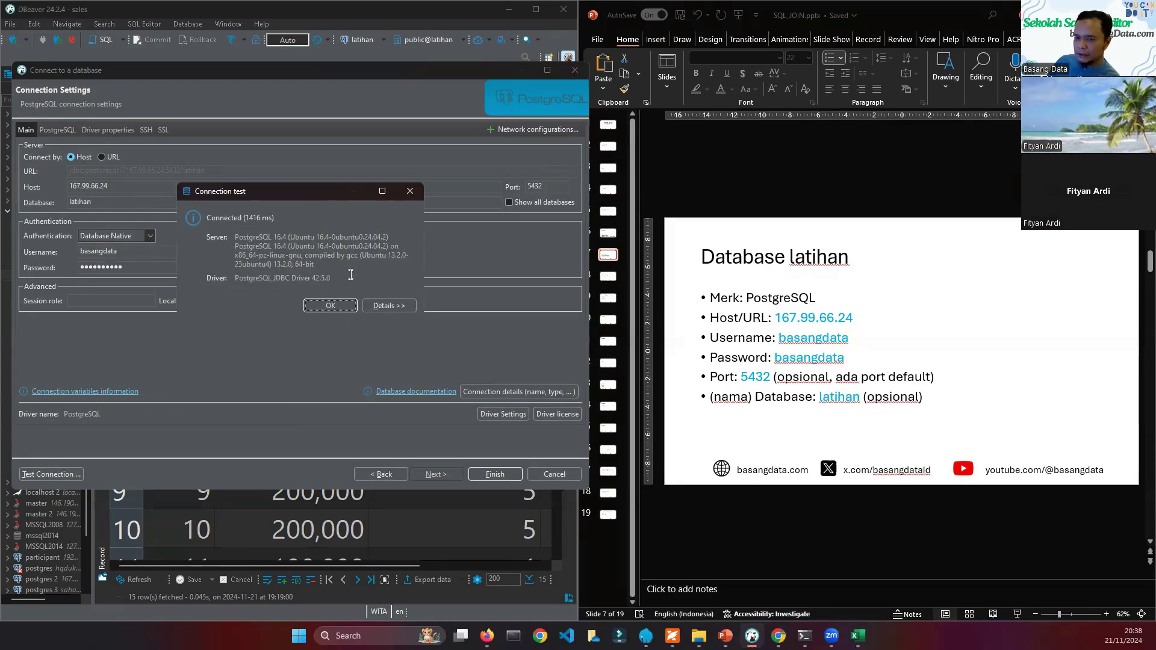
{"action": "left_click", "coordinate": [330, 306]}
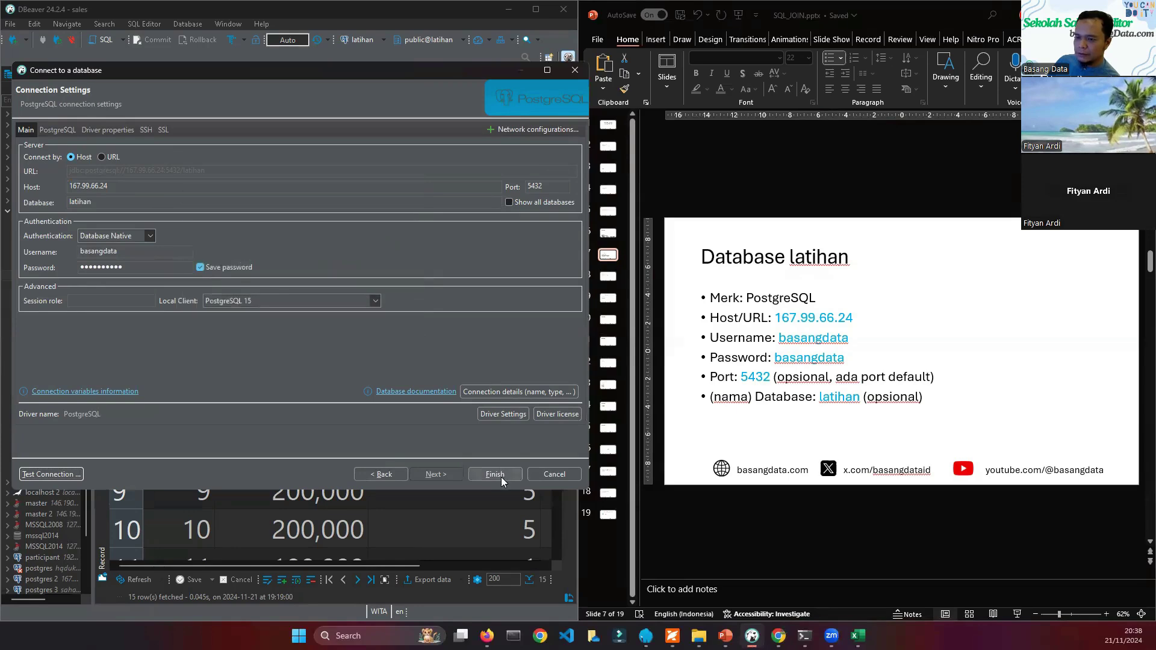
Save the connection as latihan 2 and expand it through latihan > Schemas > public > Tables.
{"action": "key", "text": "Return"}
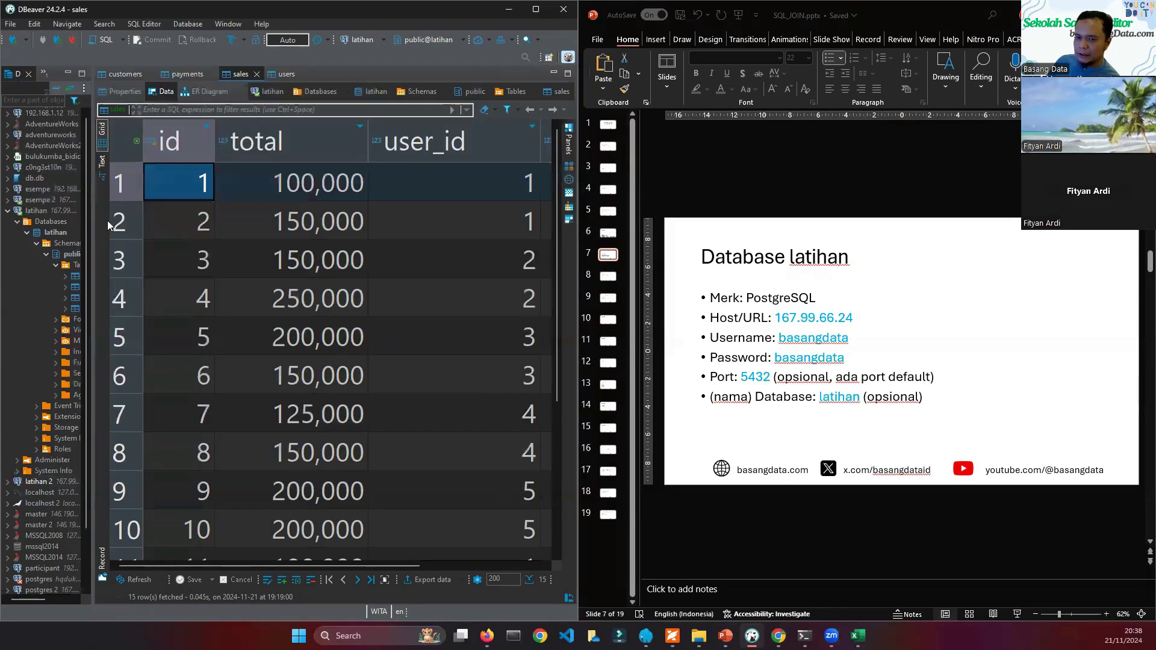
{"action": "left_click_drag", "start_coordinate": [88, 217], "coordinate": [185, 218]}
{"action": "left_click", "coordinate": [7, 211]}
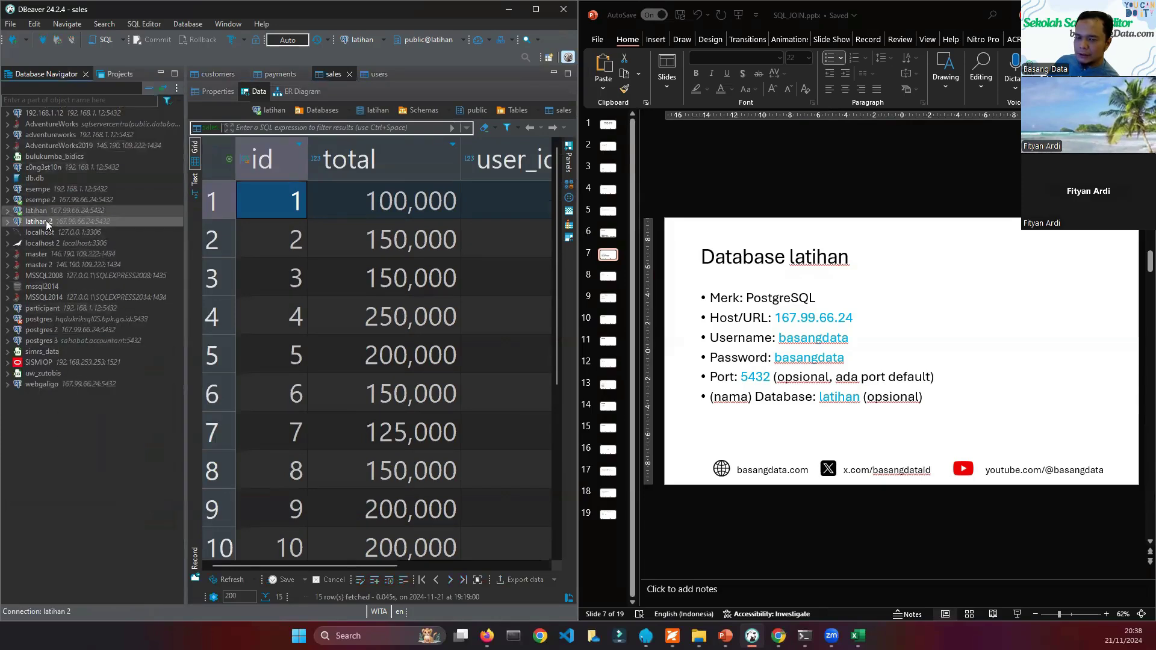
{"action": "double_click", "coordinate": [26, 223]}
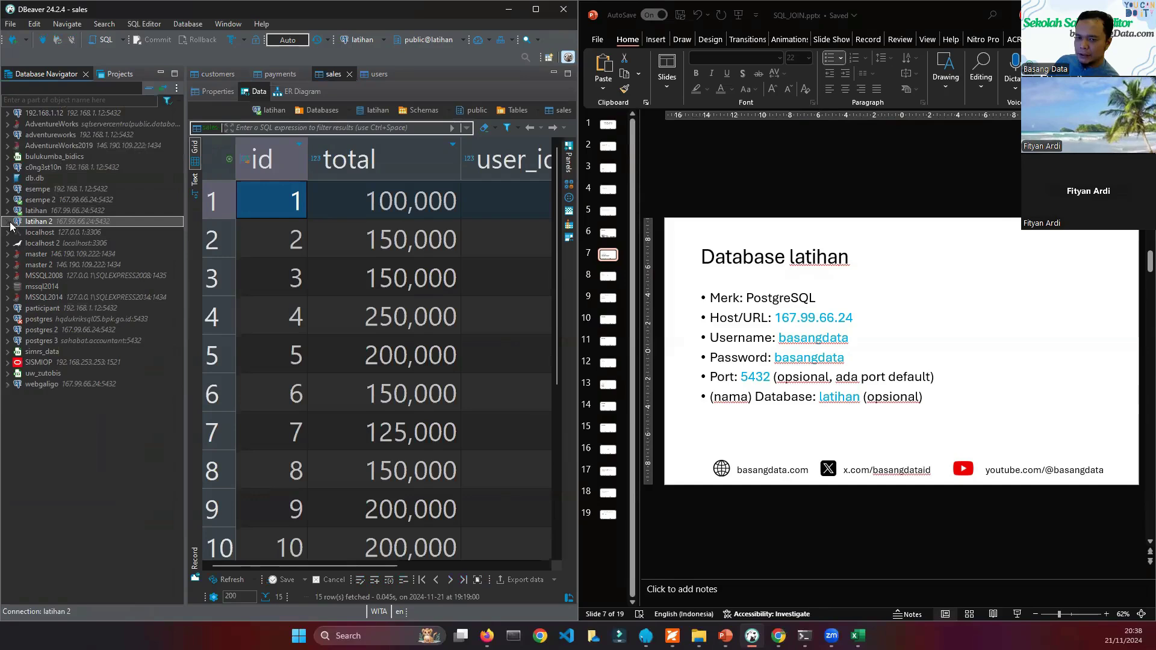
{"action": "left_click", "coordinate": [18, 232]}
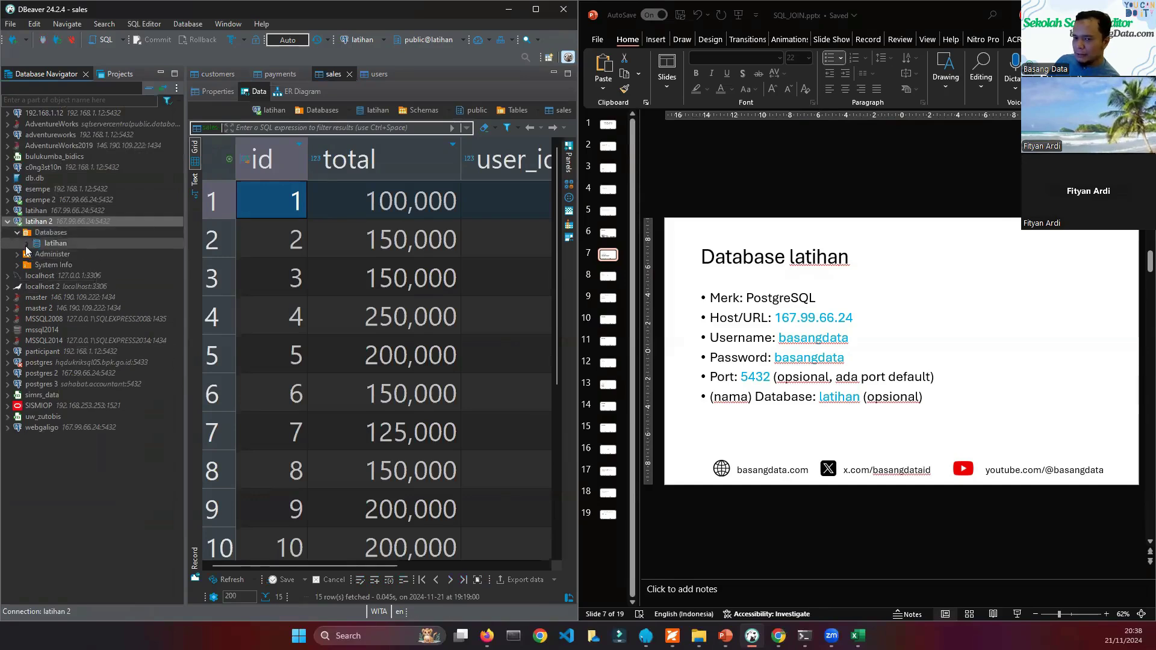
{"action": "left_click", "coordinate": [26, 244]}
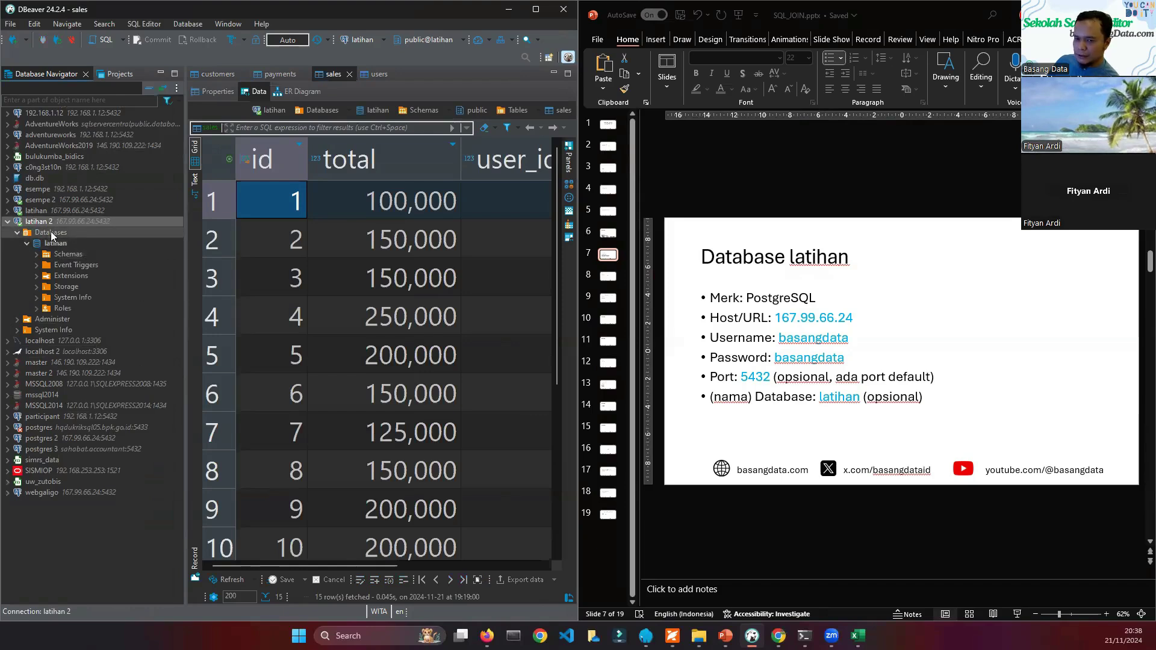
{"action": "left_click", "coordinate": [38, 255]}
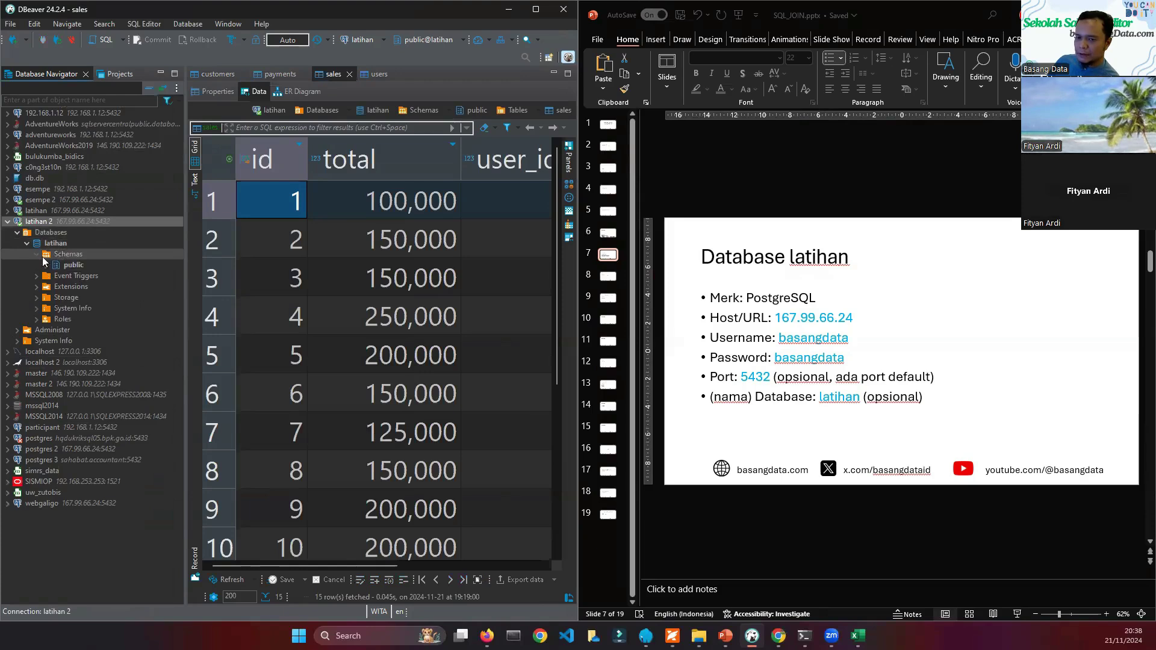
{"action": "left_click", "coordinate": [50, 265]}
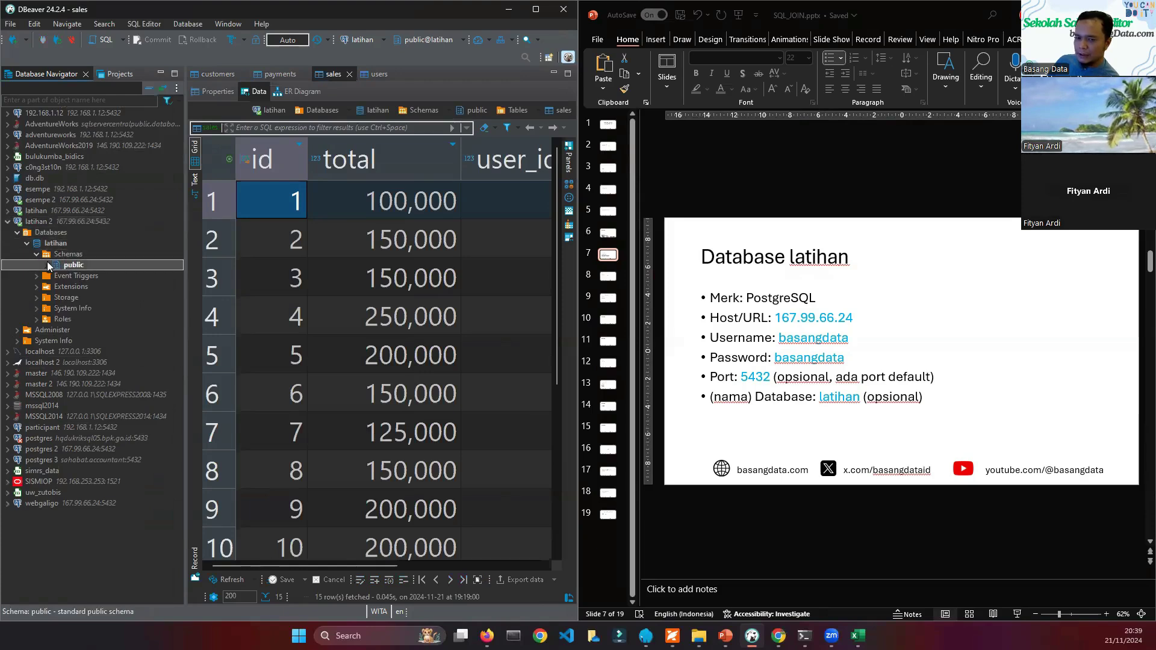
{"action": "left_click", "coordinate": [47, 266]}
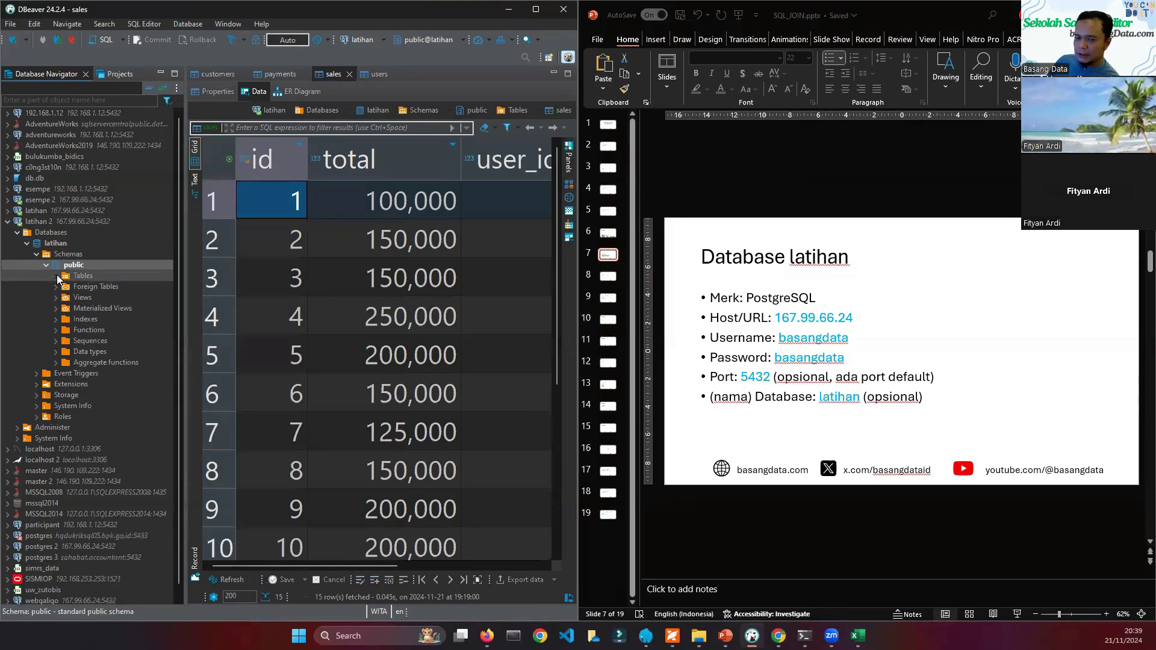
{"action": "left_click", "coordinate": [57, 276]}
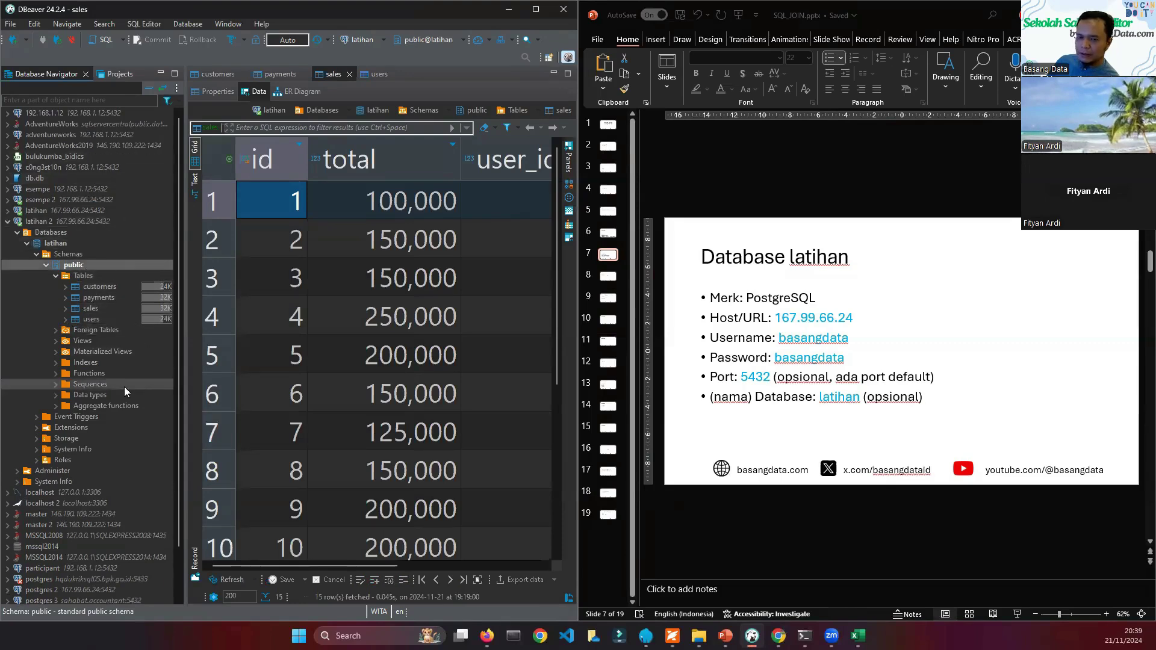
{"action": "scroll", "coordinate": [124, 387], "scroll_direction": "down", "scroll_amount": 1}
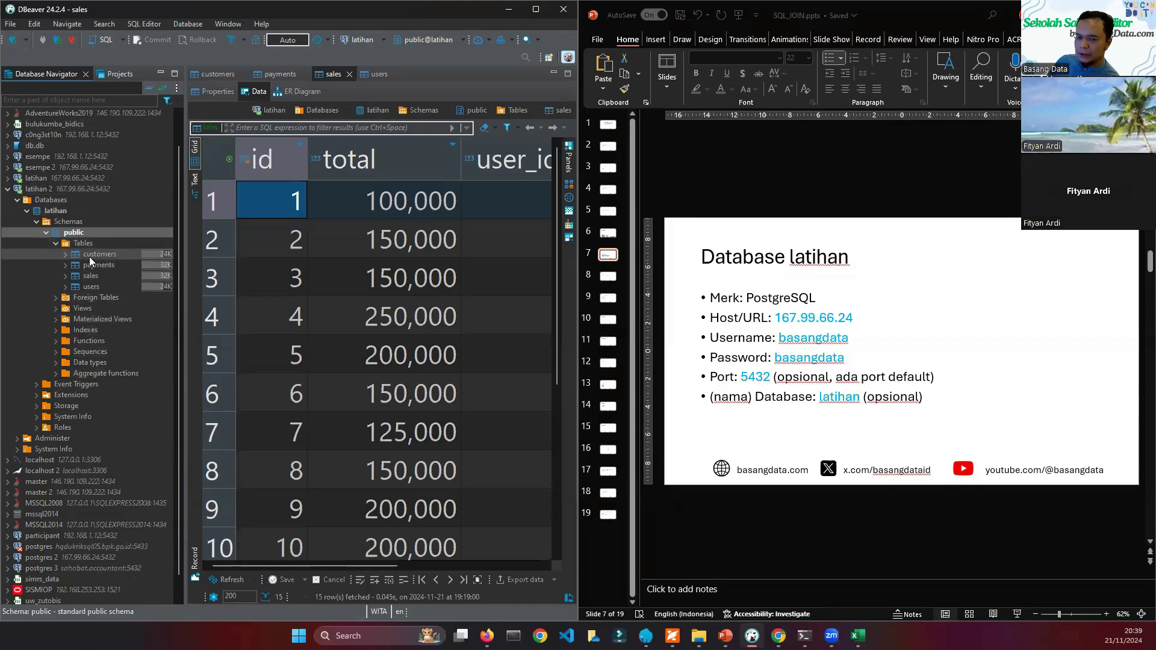
Close all editor tabs, open latihan 2's sales and customers tables, widen the name column, and open payments.
{"action": "left_click", "coordinate": [244, 79]}
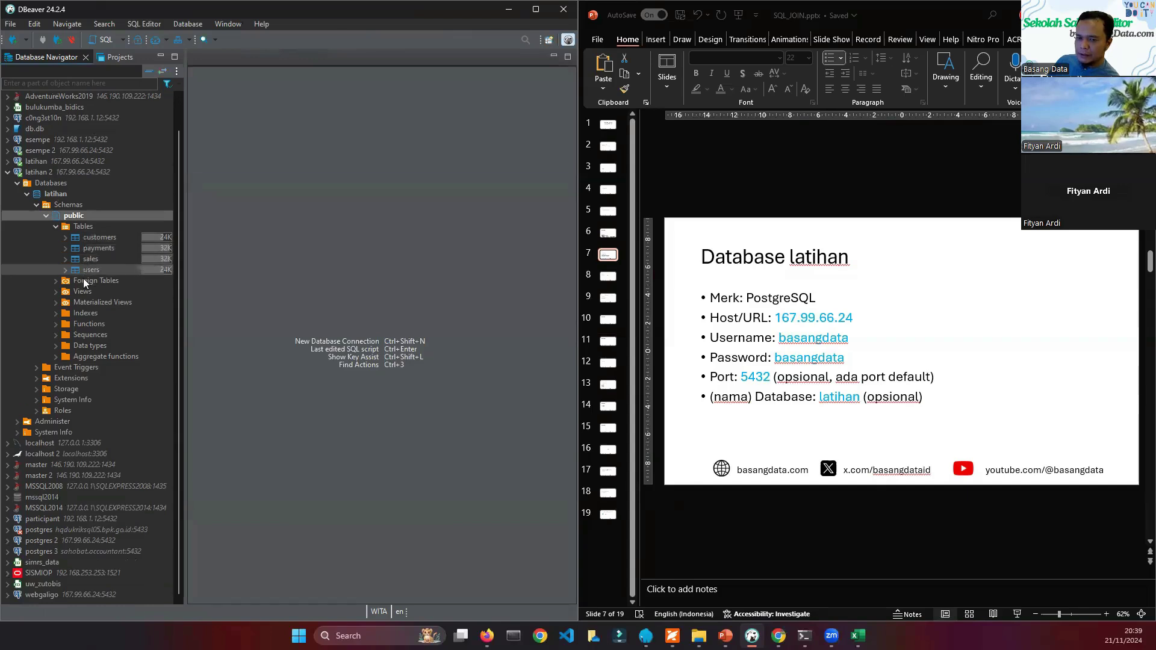
{"action": "double_click", "coordinate": [78, 258]}
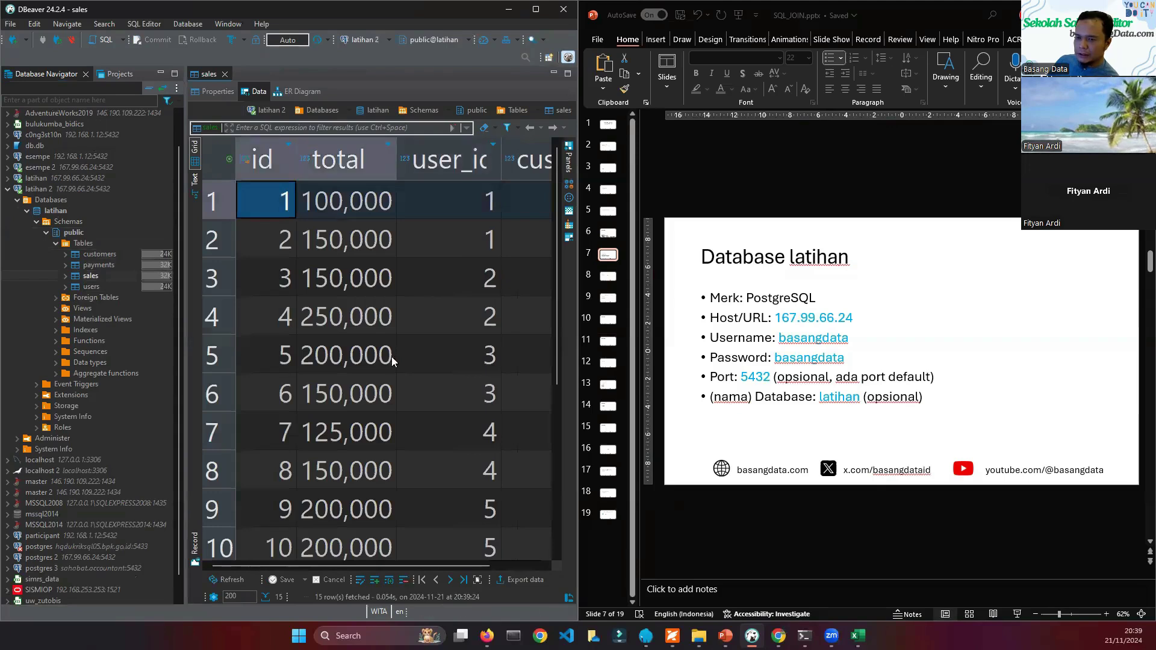
{"action": "double_click", "coordinate": [90, 254]}
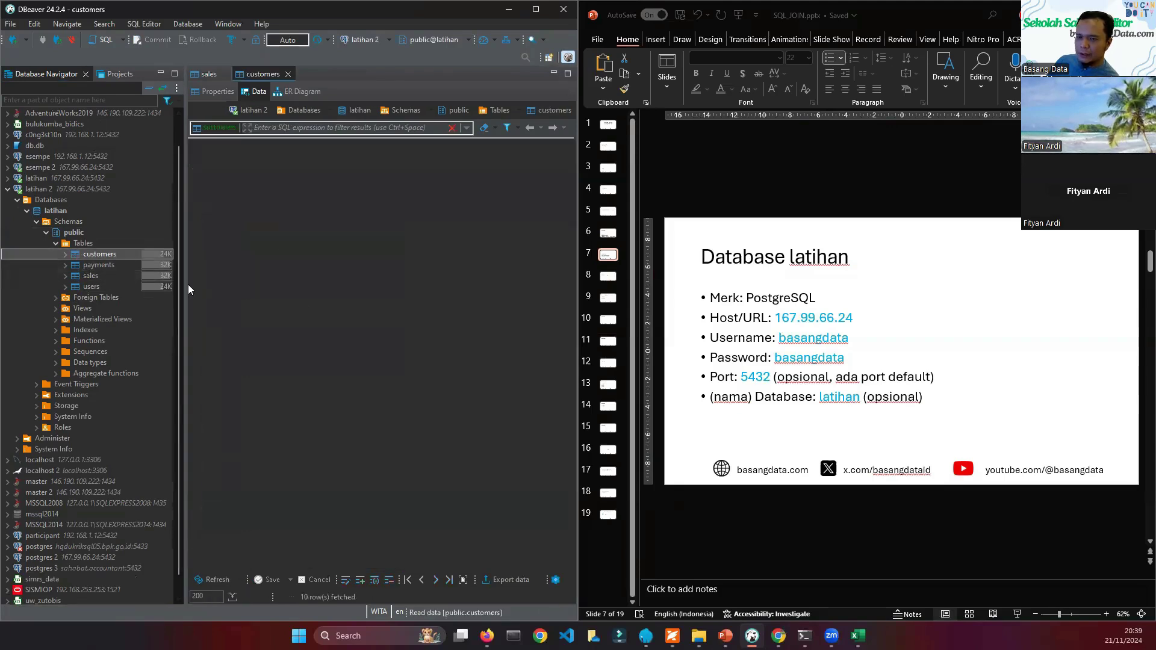
{"action": "left_click_drag", "start_coordinate": [185, 265], "coordinate": [169, 264]}
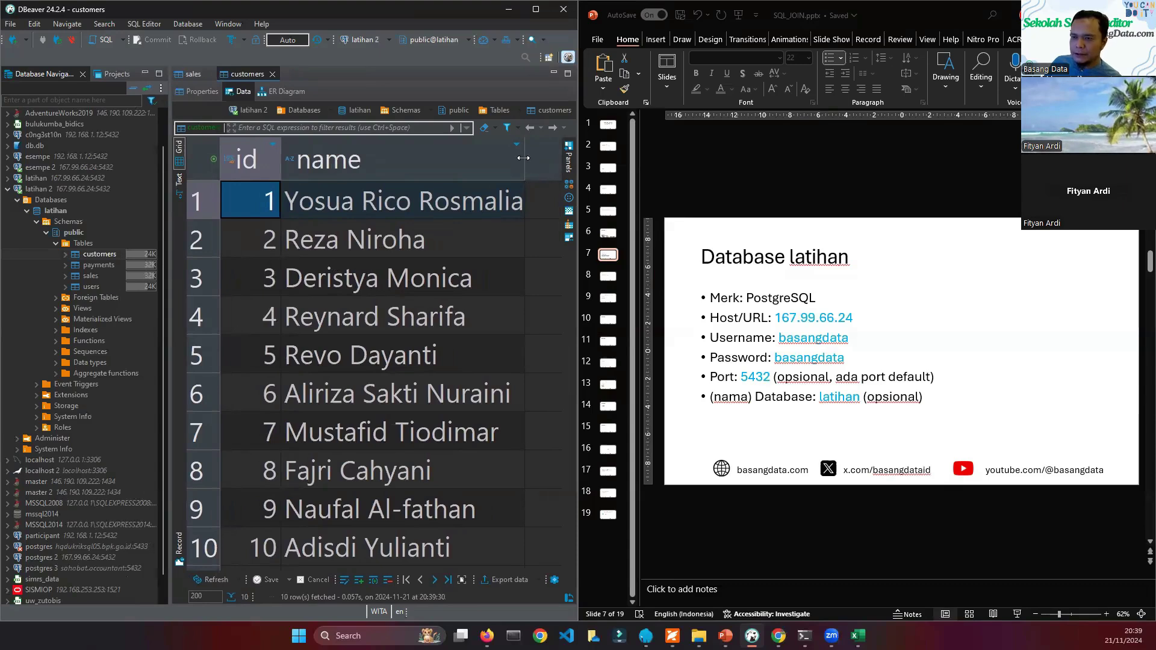
{"action": "left_click_drag", "start_coordinate": [524, 158], "coordinate": [538, 158]}
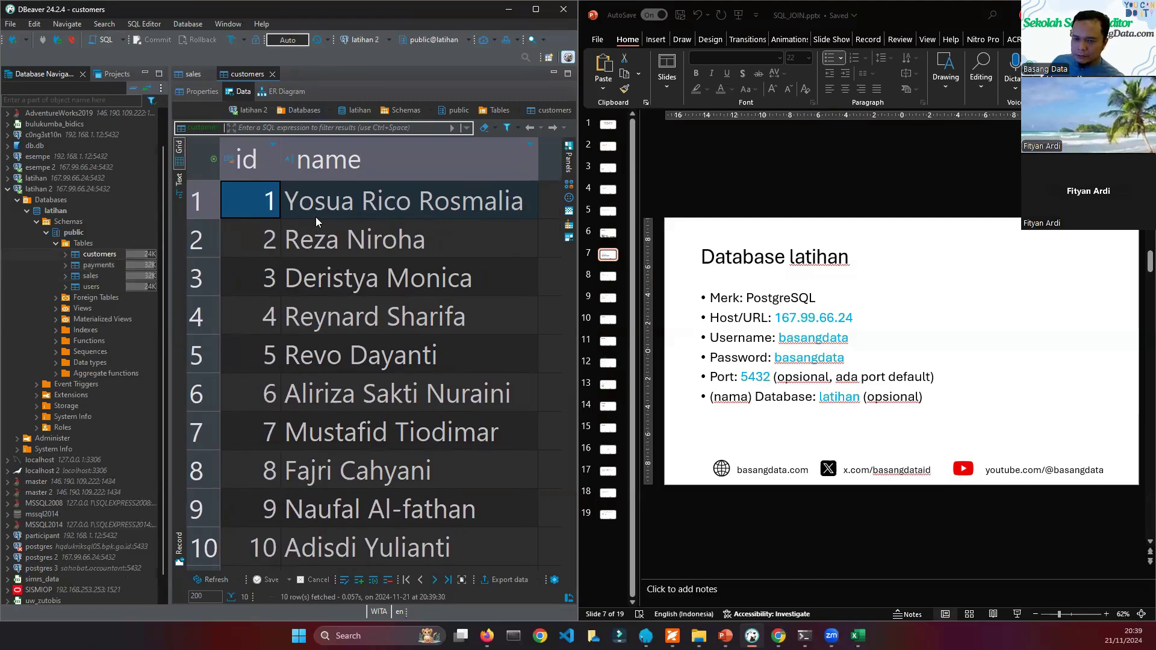
{"action": "left_click", "coordinate": [76, 268]}
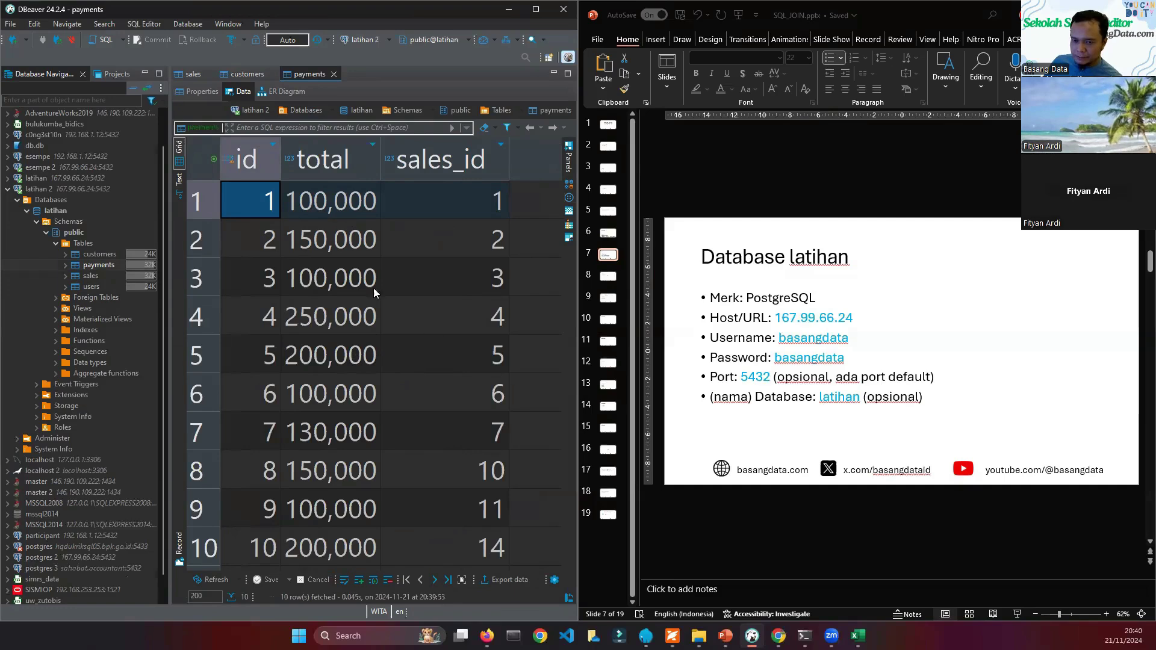
Reopen sales and fit the user_id column, then open the users table with a wider data grid.
{"action": "double_click", "coordinate": [75, 278]}
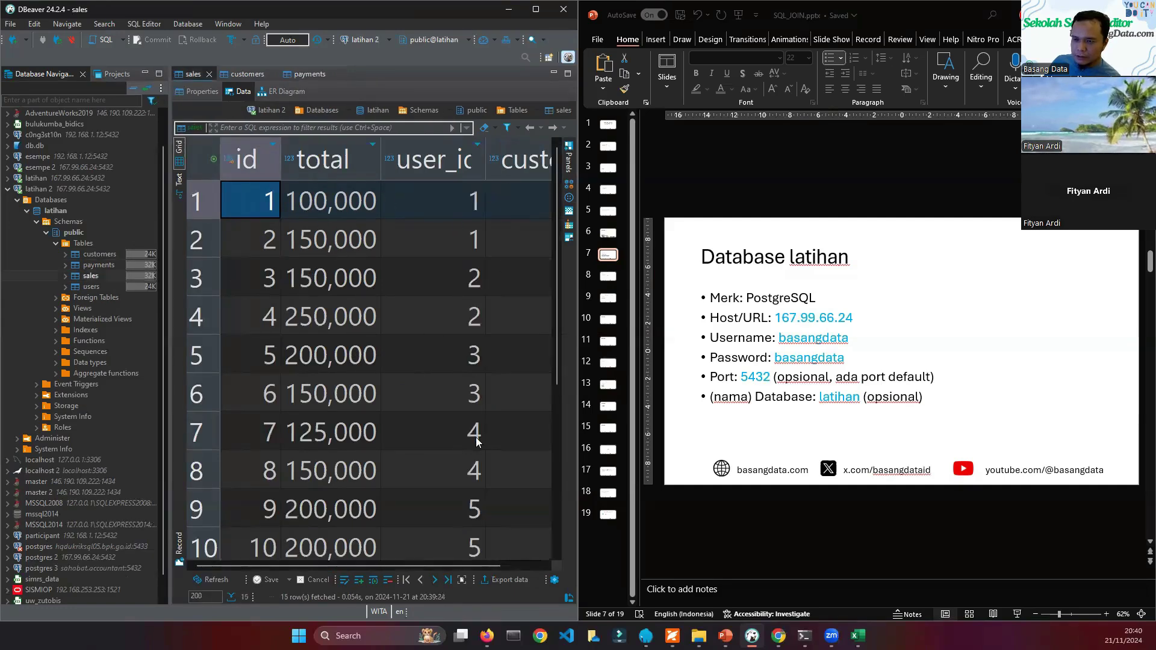
{"action": "left_click_drag", "start_coordinate": [439, 566], "coordinate": [492, 570]}
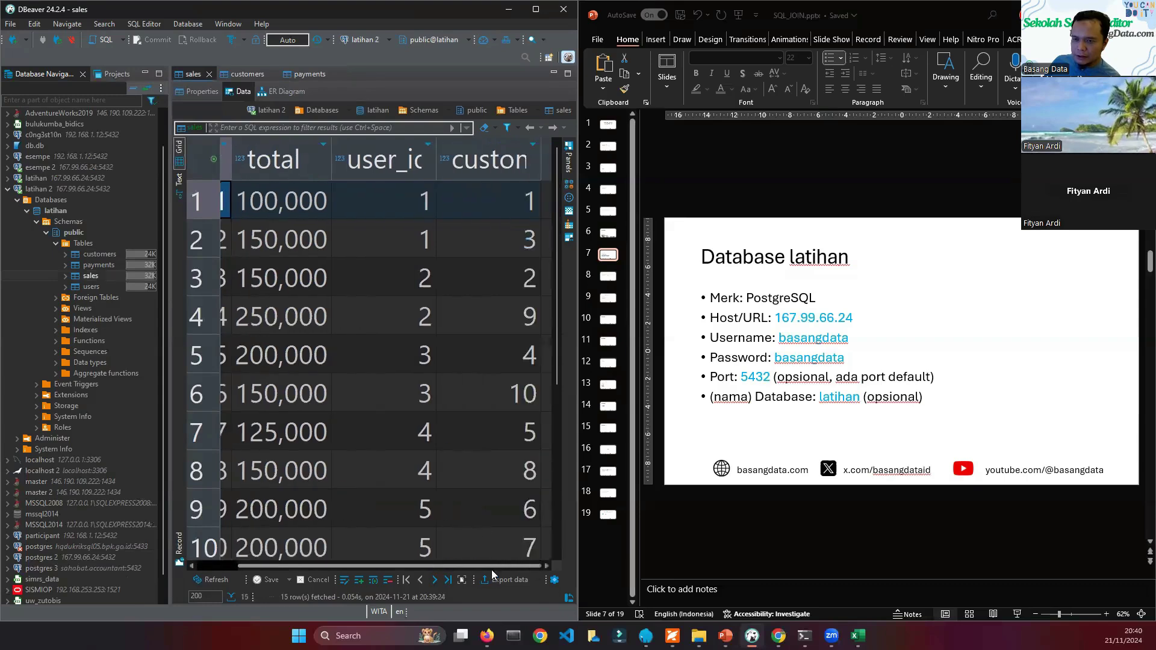
{"action": "double_click", "coordinate": [442, 145]}
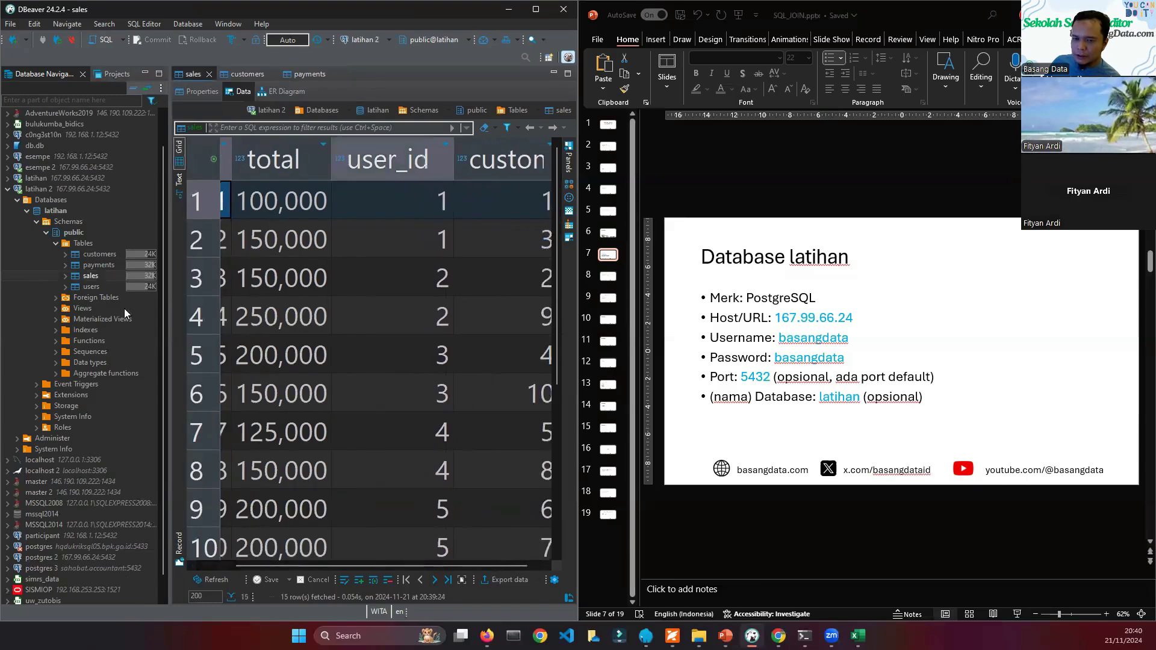
{"action": "left_click", "coordinate": [78, 288]}
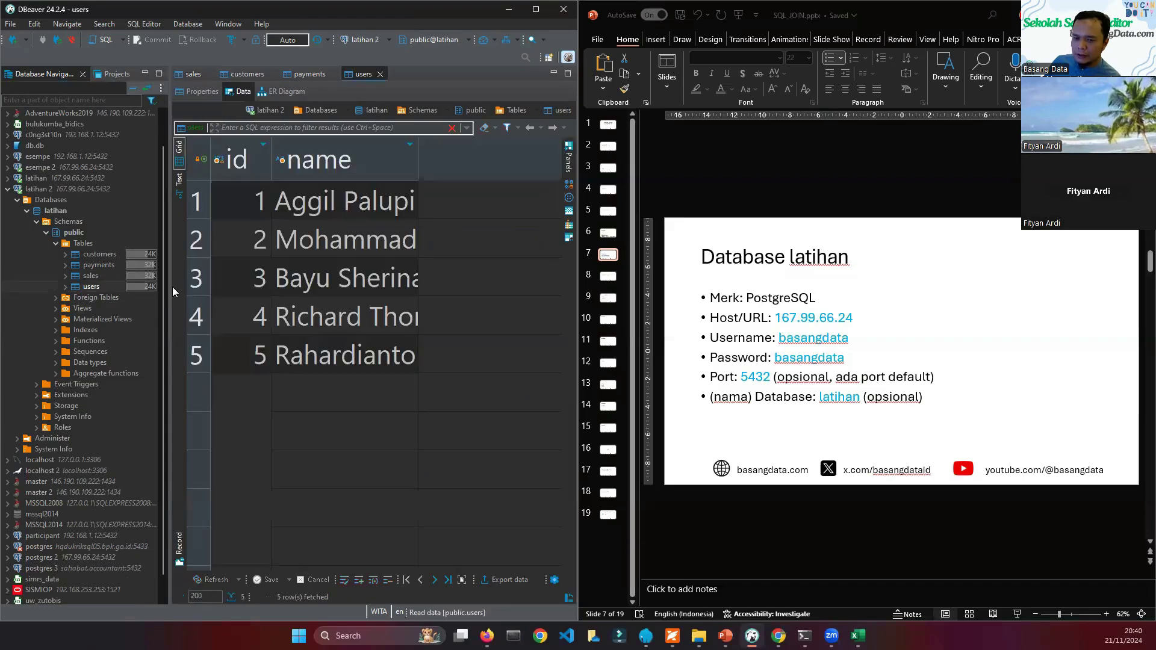
{"action": "left_click_drag", "start_coordinate": [164, 288], "coordinate": [133, 288]}
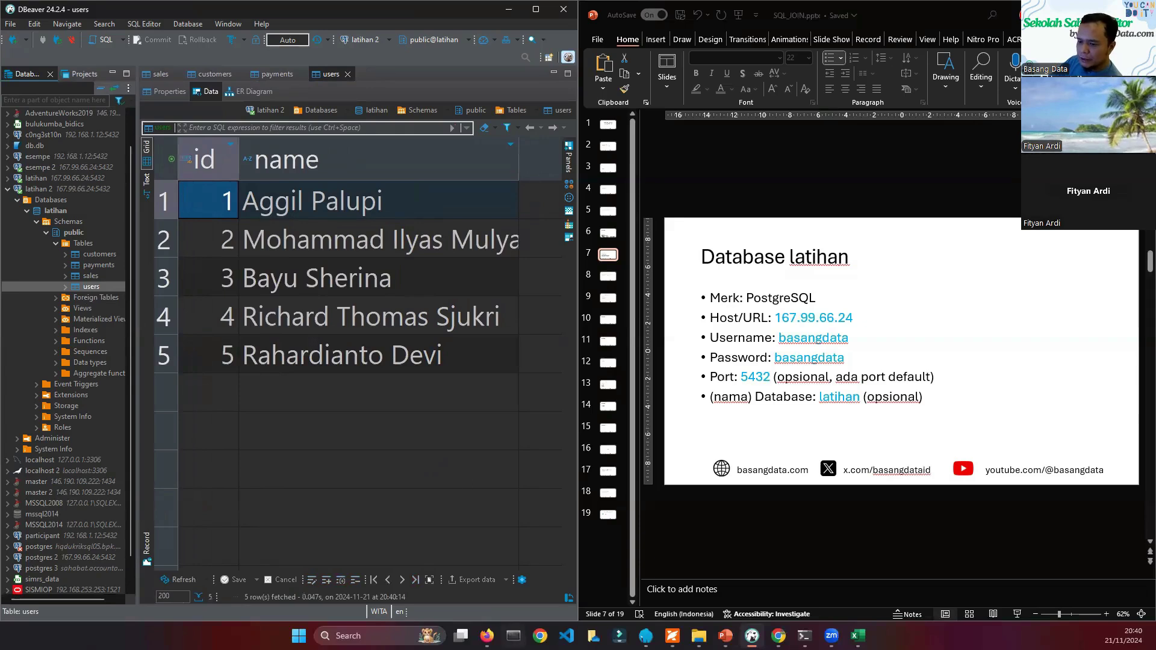
{"action": "mouse_move", "coordinate": [486, 636]}
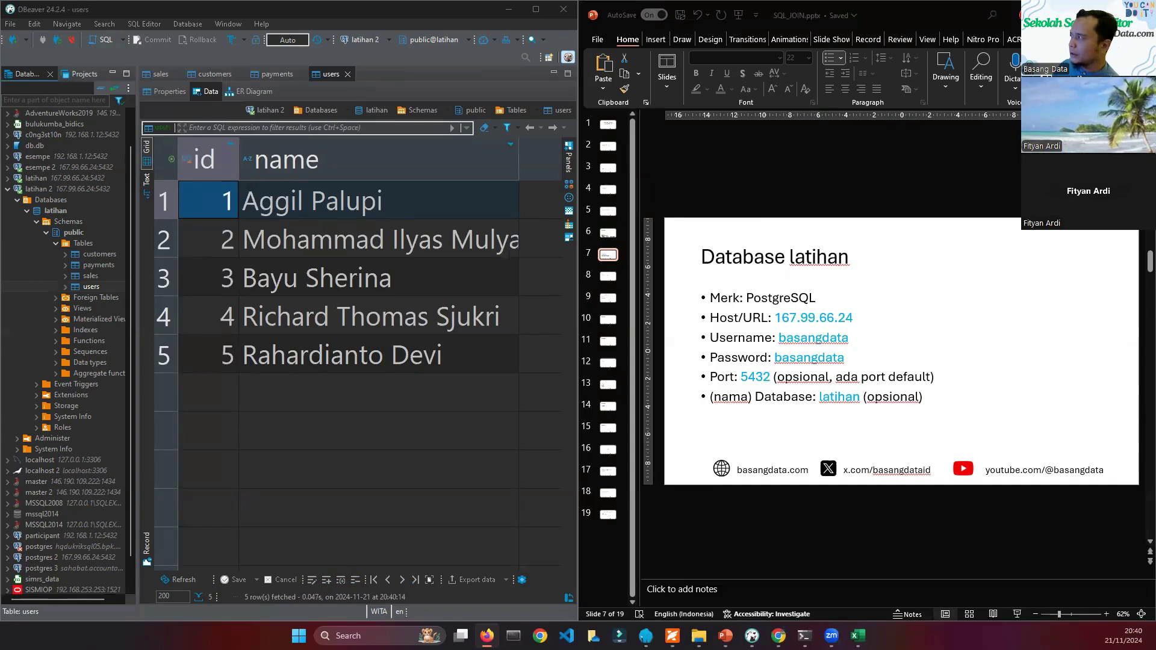
{"action": "key", "text": "alt+Tab"}
Open the PostgreSQL server in phpPgAdmin, place the browser beside the slides, and browse latihan's customers table.
{"action": "left_click", "coordinate": [304, 56]}
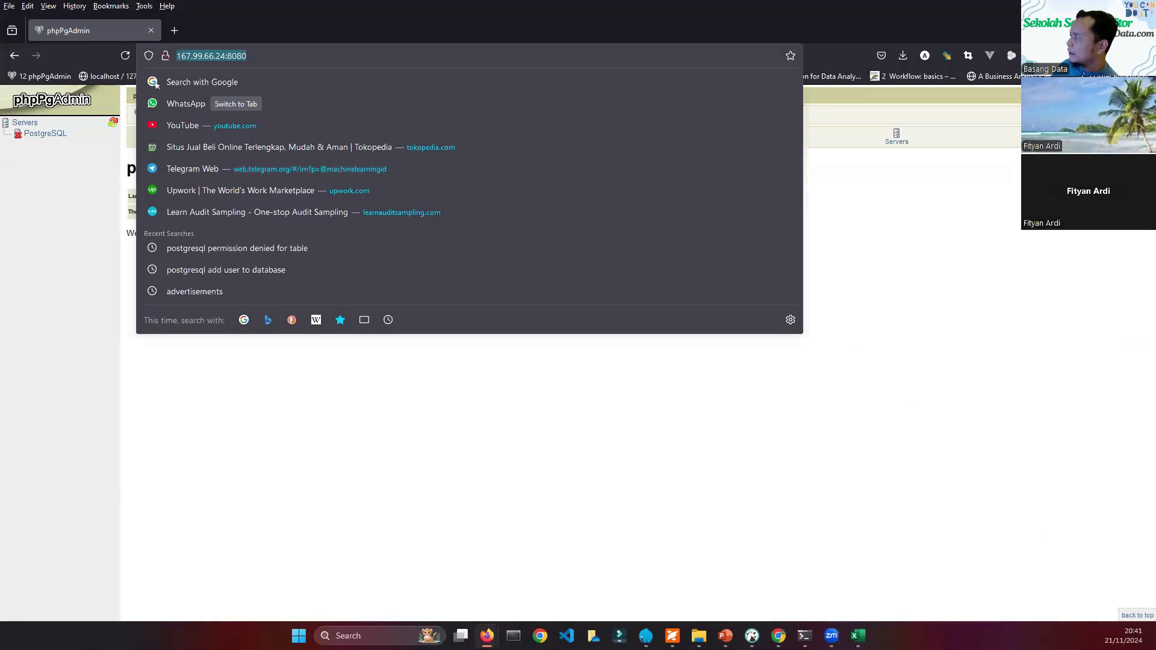
{"action": "left_click", "coordinate": [1089, 191]}
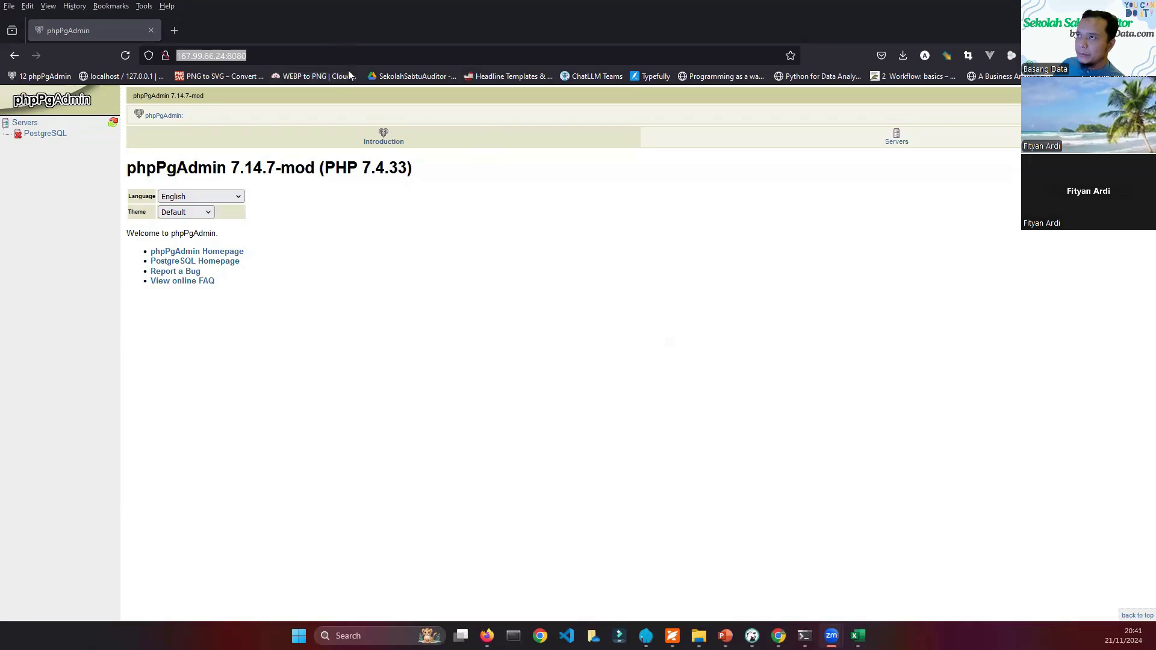
{"action": "left_click", "coordinate": [409, 345]}
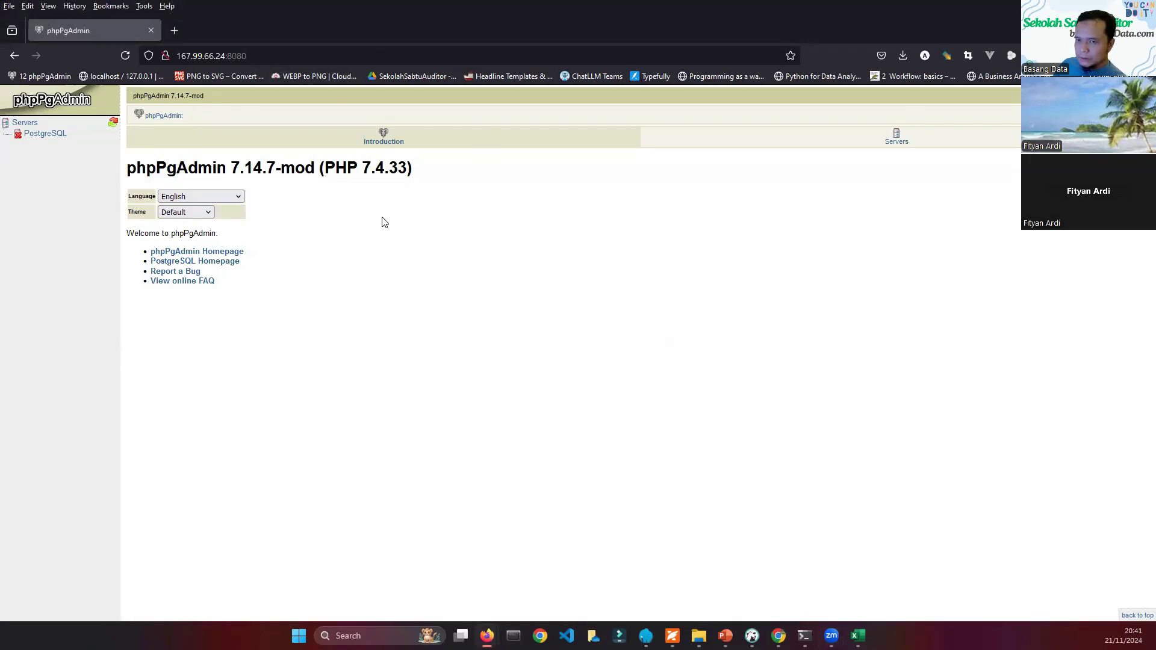
{"action": "left_click", "coordinate": [60, 135]}
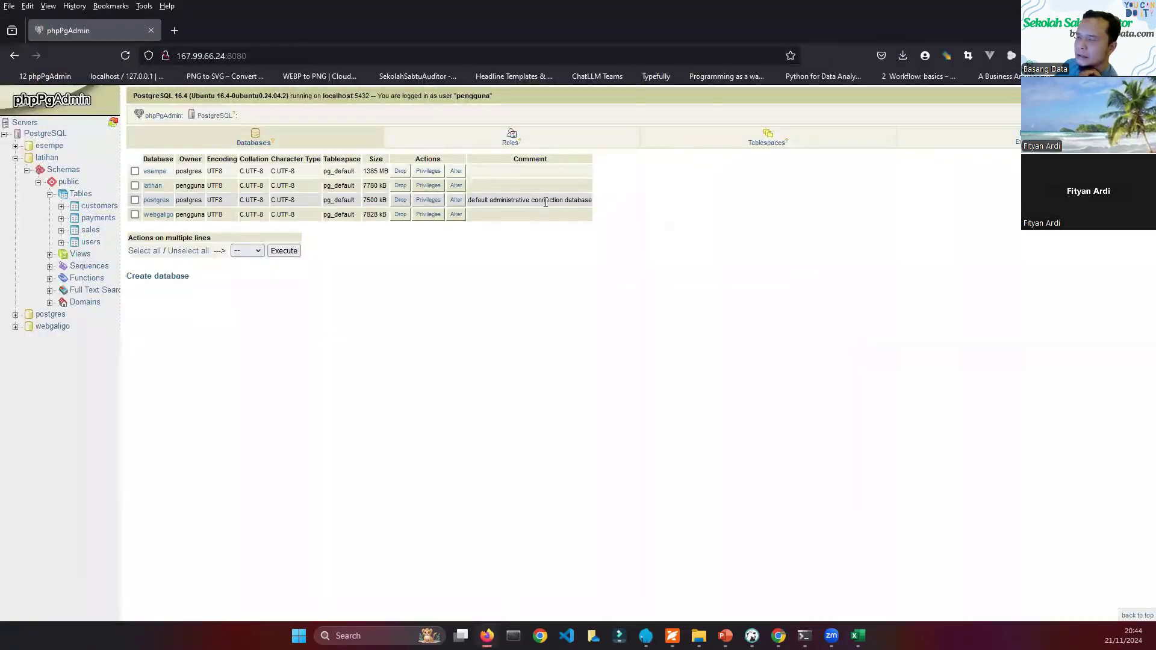
{"action": "key", "text": "alt+Tab"}
{"action": "double_click", "coordinate": [676, 22]}
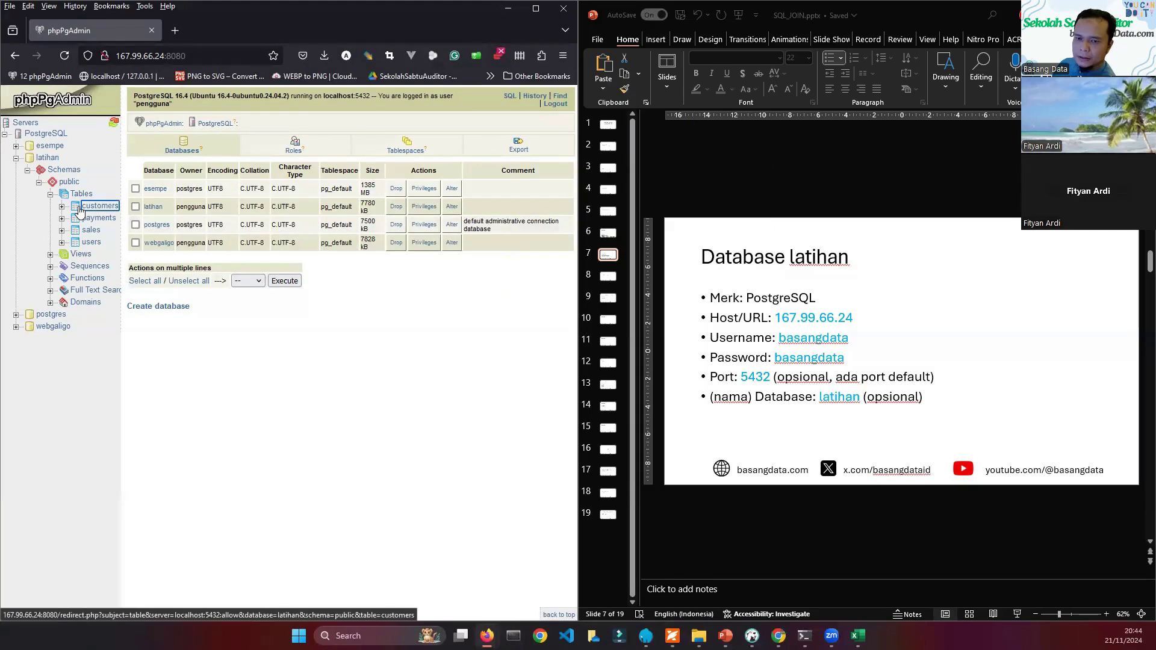
{"action": "left_click", "coordinate": [80, 208]}
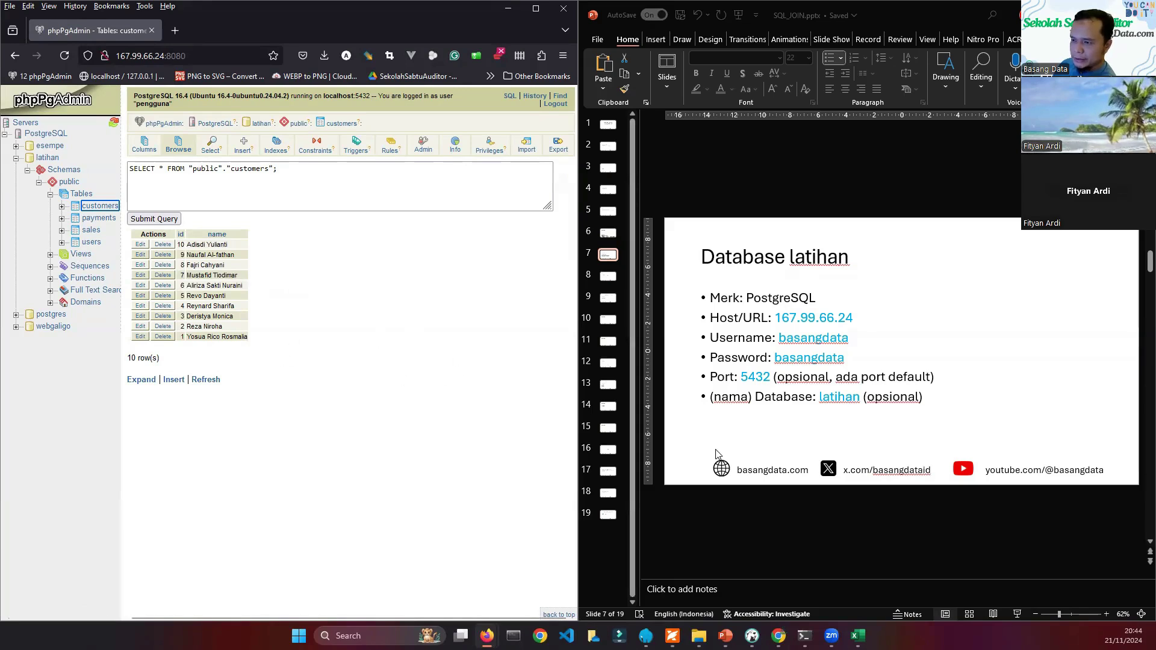
Move through slide 8 'SQL?' to slide 9 about overly long queries, narrowing phpPgAdmin's tree pane.
{"action": "left_click", "coordinate": [609, 276]}
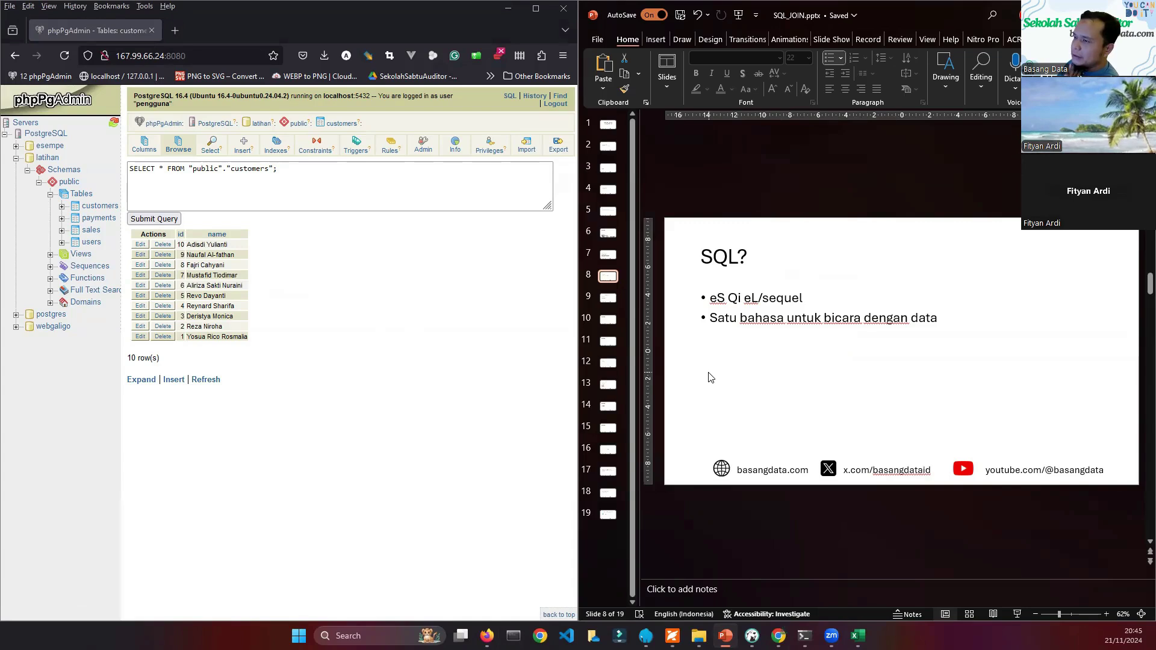
{"action": "left_click_drag", "start_coordinate": [124, 157], "coordinate": [97, 157]}
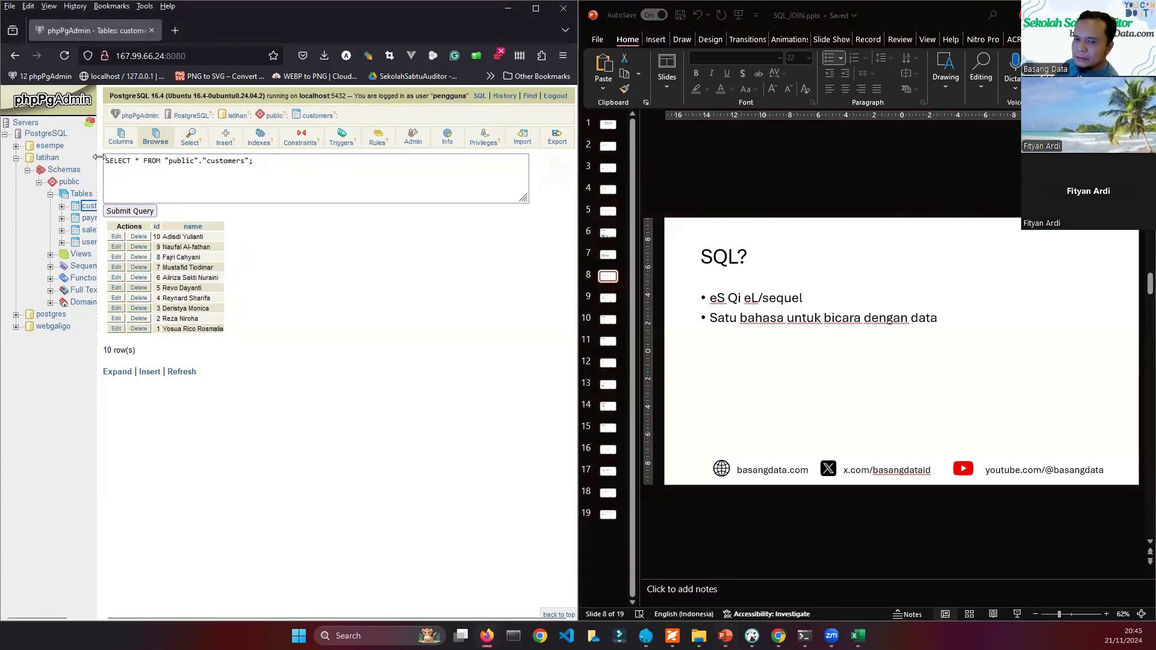
{"action": "left_click", "coordinate": [871, 297]}
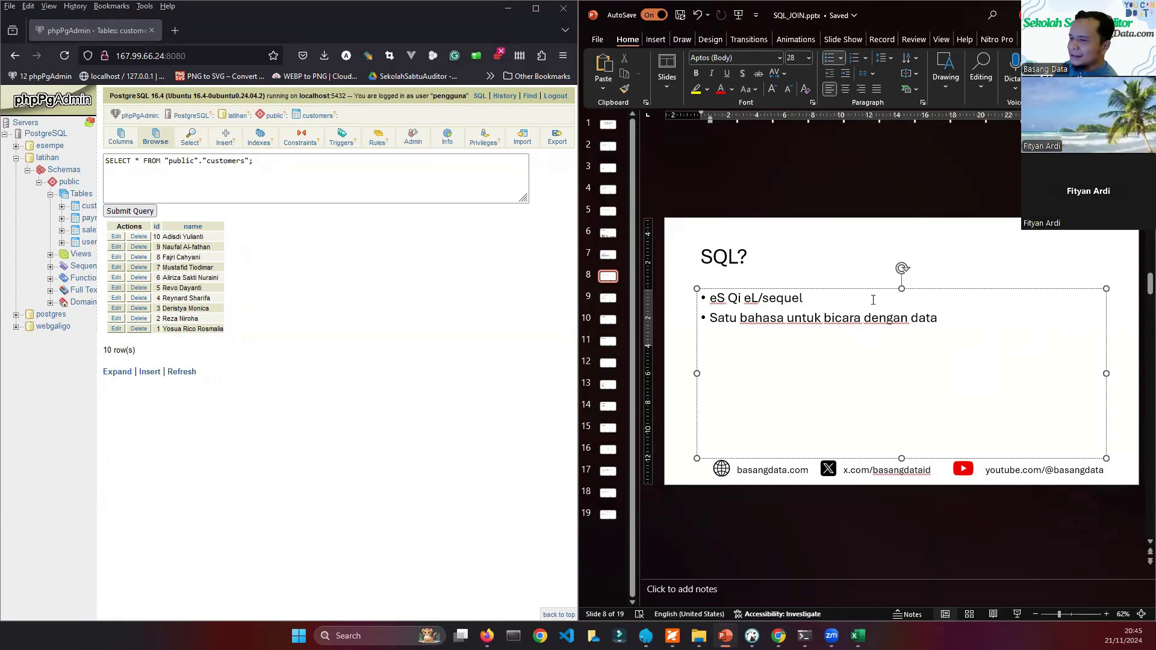
{"action": "left_click", "coordinate": [609, 298]}
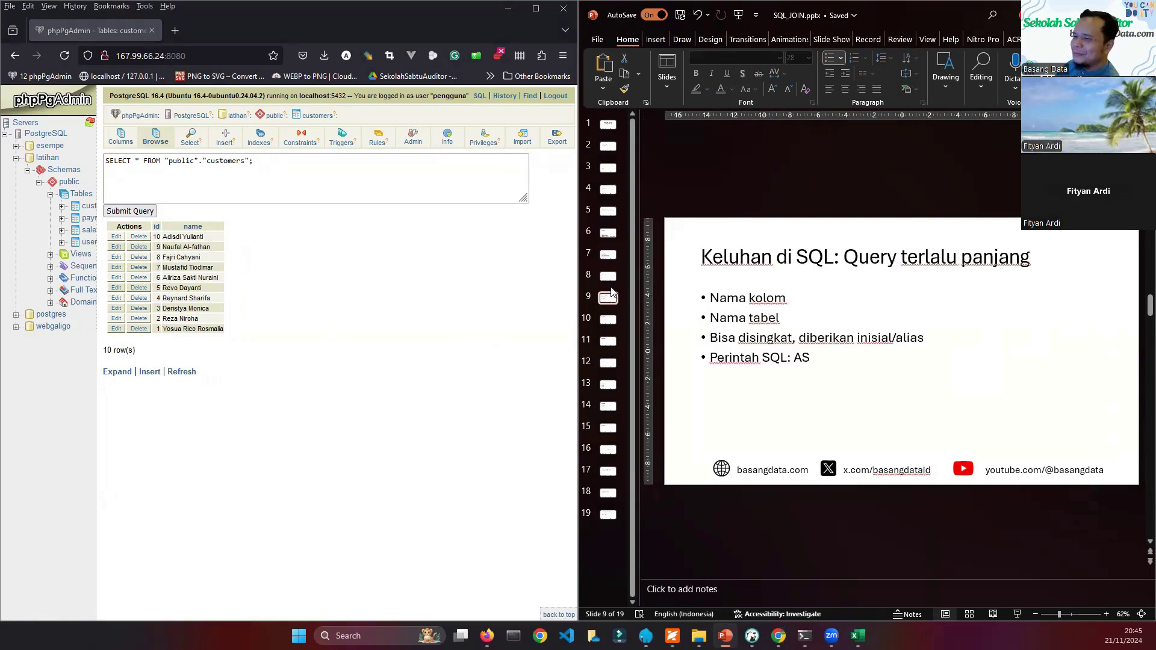
{"action": "left_click", "coordinate": [610, 276]}
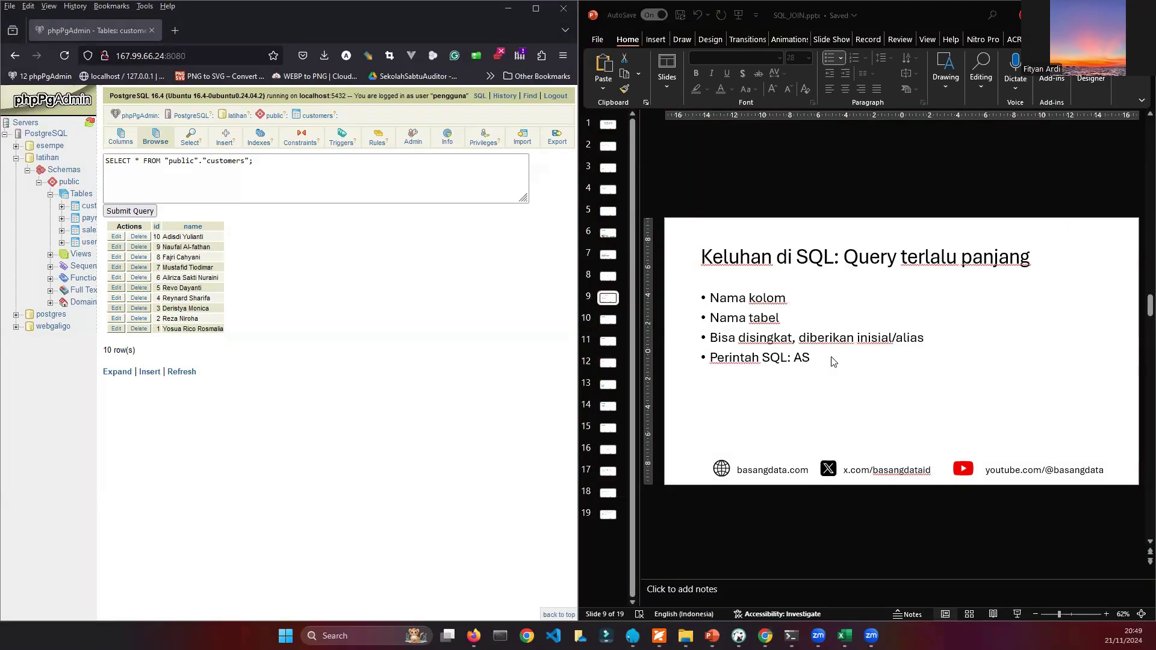
{"action": "left_click", "coordinate": [832, 362]}
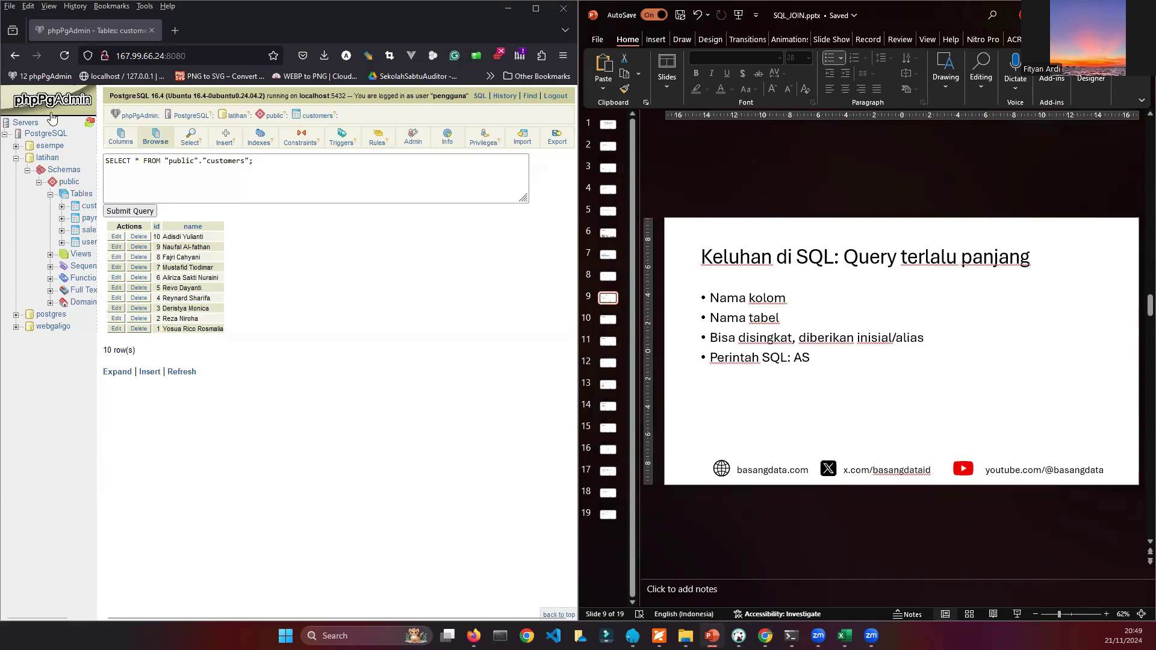
{"action": "left_click", "coordinate": [139, 161]}
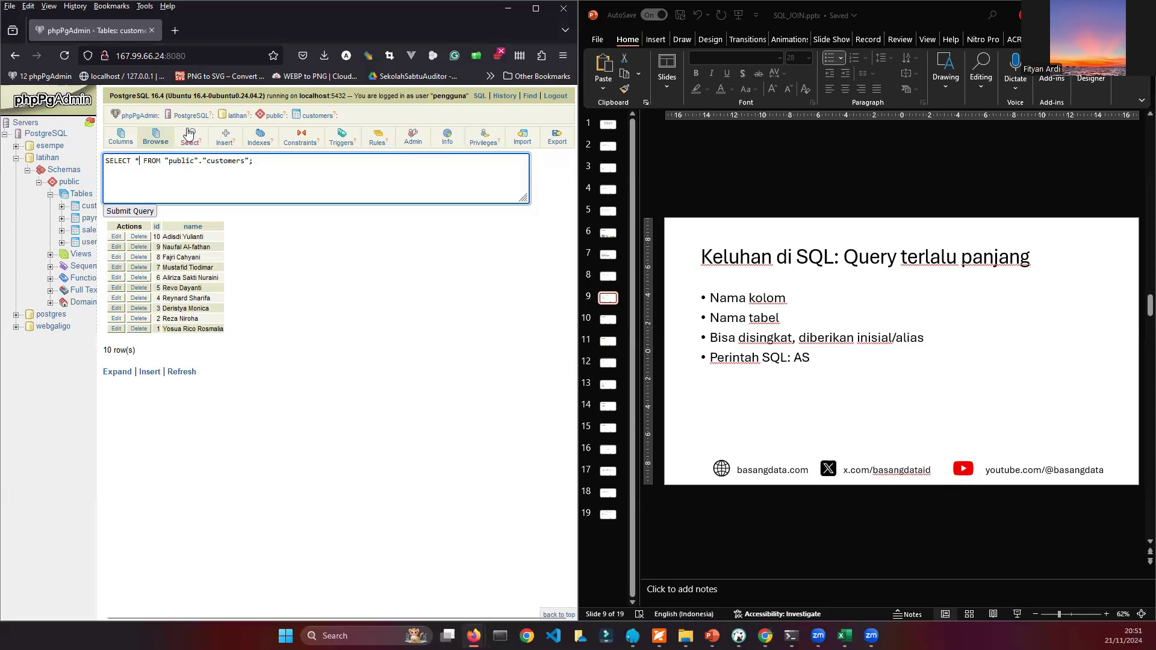
Highlight the "public"."customers" table reference in the SELECT query.
{"action": "left_click", "coordinate": [293, 174]}
{"action": "mouse_move", "coordinate": [170, 162]}
{"action": "left_mouse_down"}
{"action": "mouse_move", "coordinate": [122, 162]}
{"action": "mouse_move", "coordinate": [165, 164]}
{"action": "left_mouse_up"}
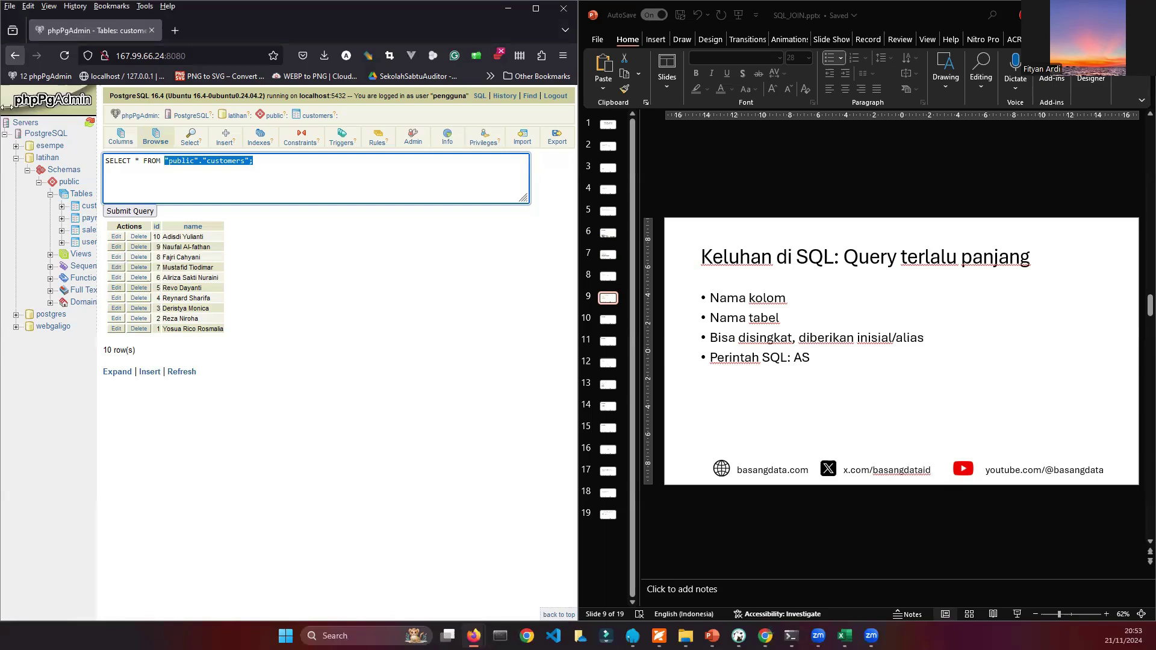
Zoom the page in twice, widen the tree panel, and replace the query with SELECT * FROM customers;.
{"action": "left_click", "coordinate": [830, 307]}
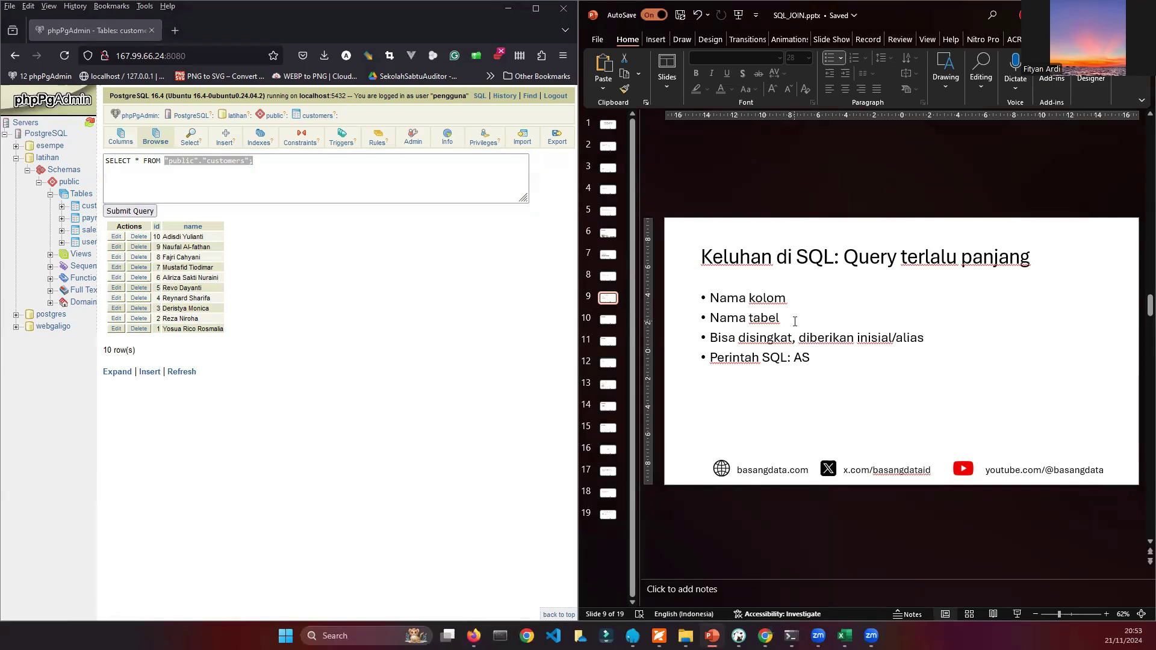
{"action": "left_click", "coordinate": [304, 180]}
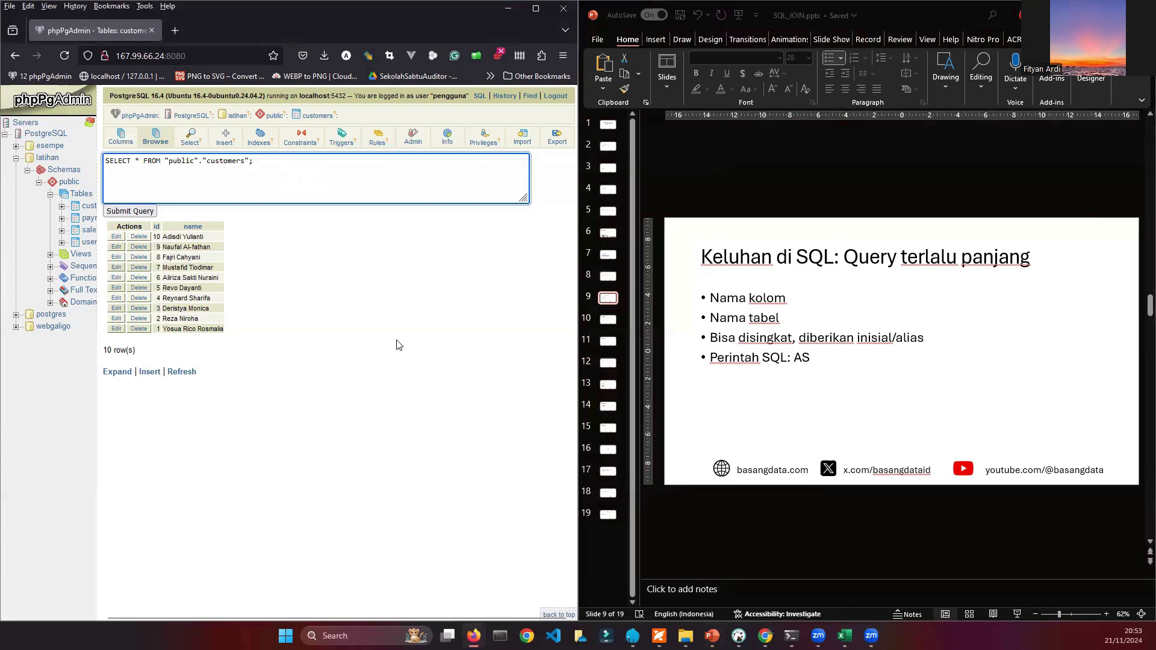
{"action": "key", "text": "ctrl+plus"}
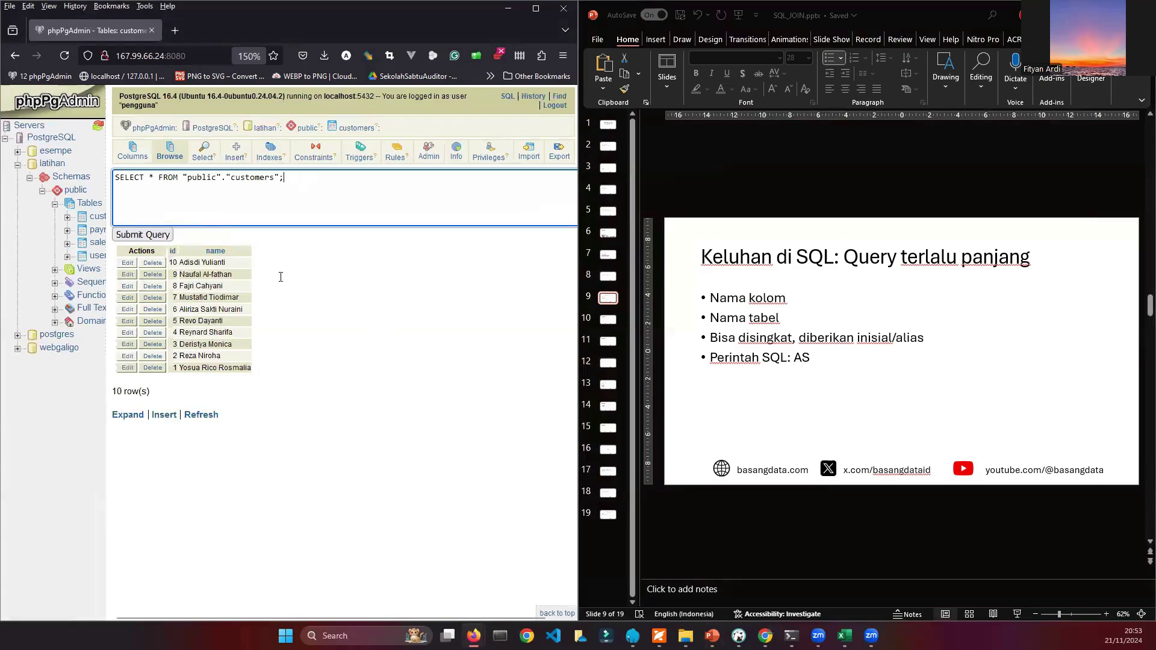
{"action": "key", "text": "ctrl+plus"}
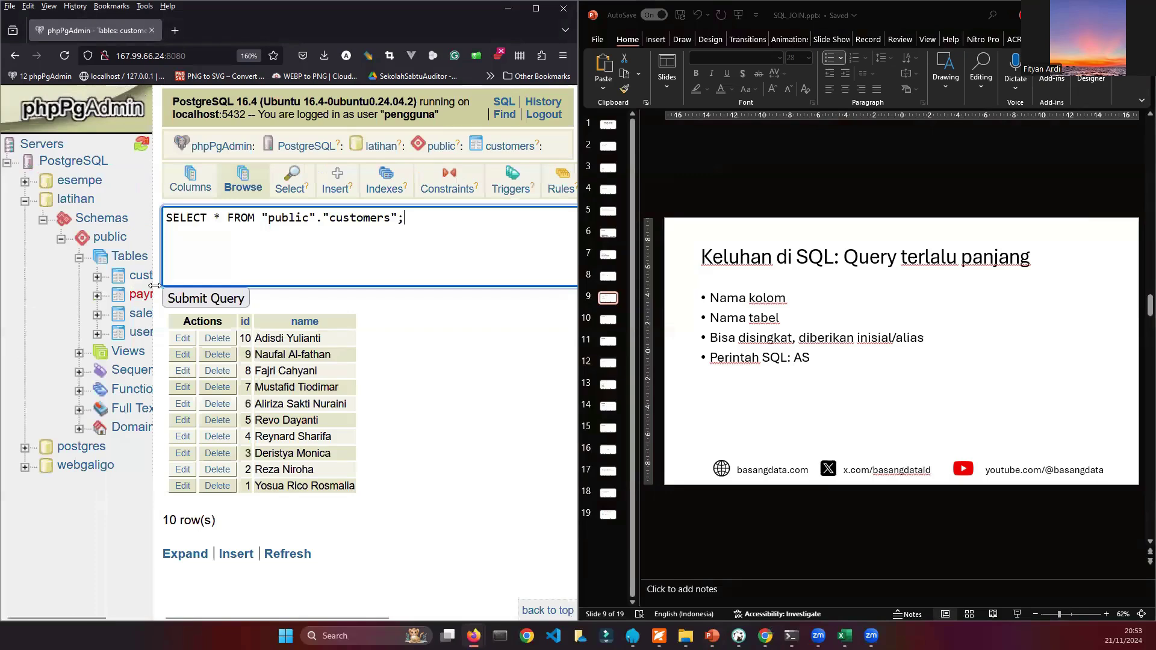
{"action": "left_click_drag", "start_coordinate": [155, 285], "coordinate": [202, 285]}
{"action": "triple_click", "coordinate": [486, 288]}
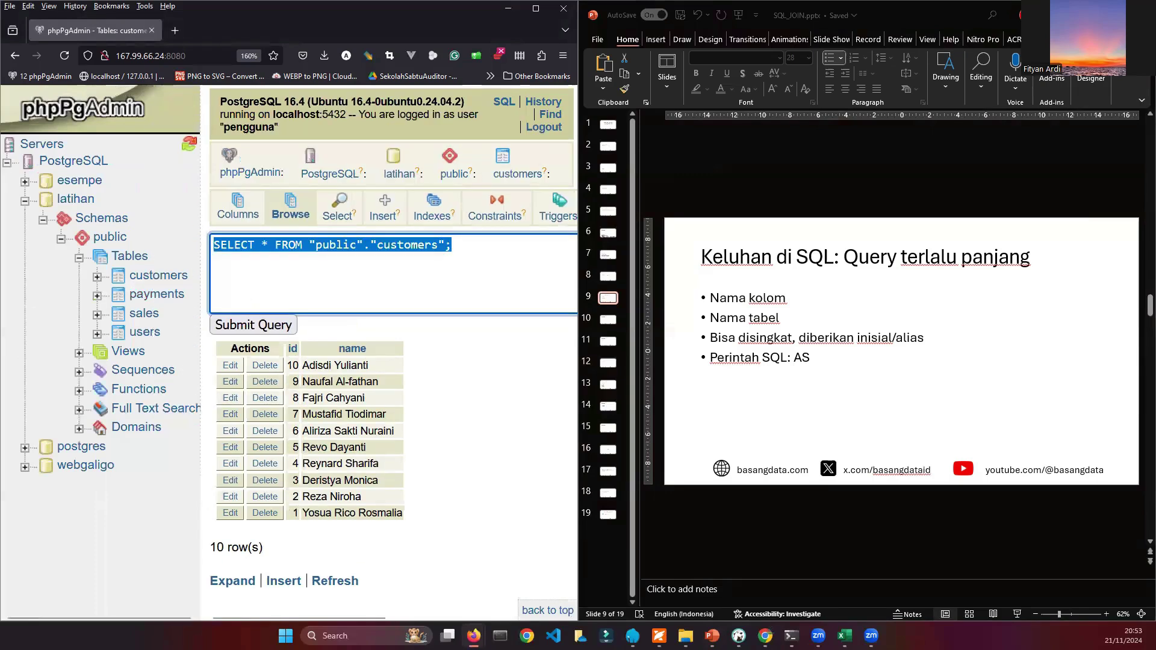
{"action": "type", "text": "SELECT * FROM"}
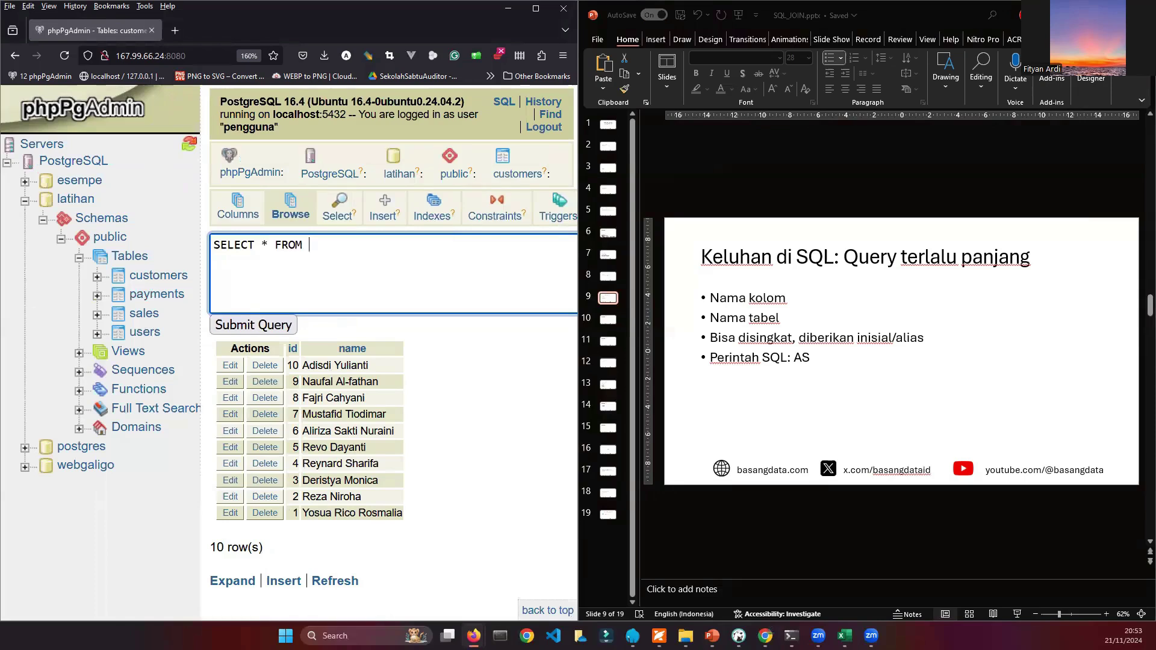
{"action": "type", "text": " customers;"}
Run SELECT * FROM customers;, then try an AS c alias after customers and remove it.
{"action": "left_click", "coordinate": [290, 330]}
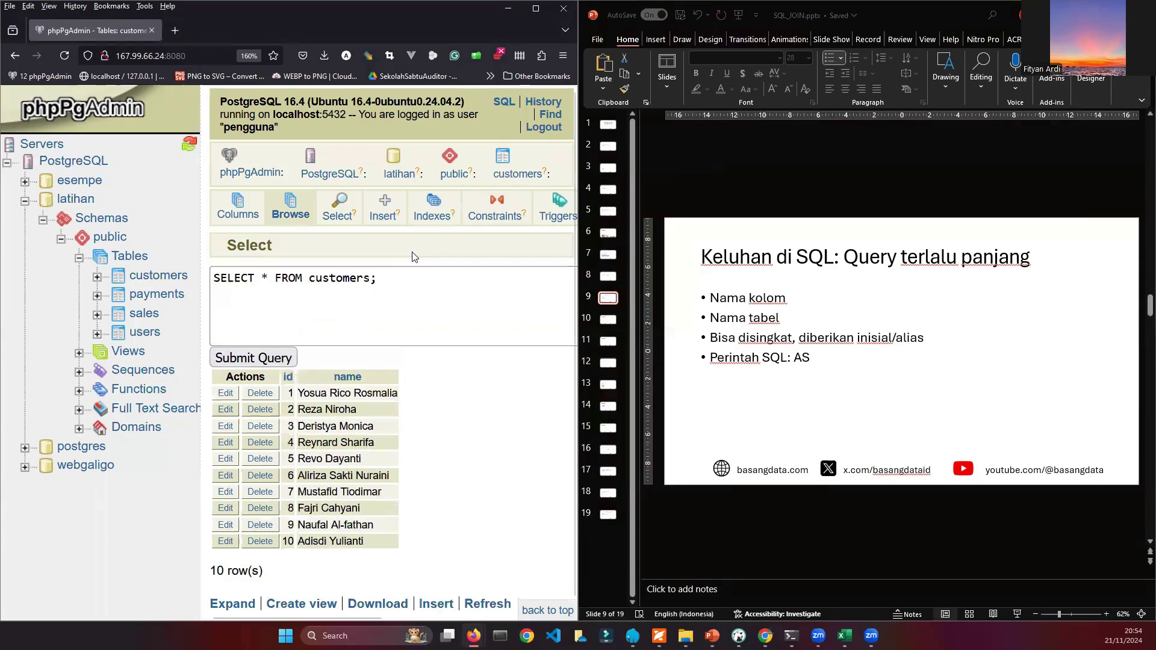
{"action": "left_click", "coordinate": [268, 280]}
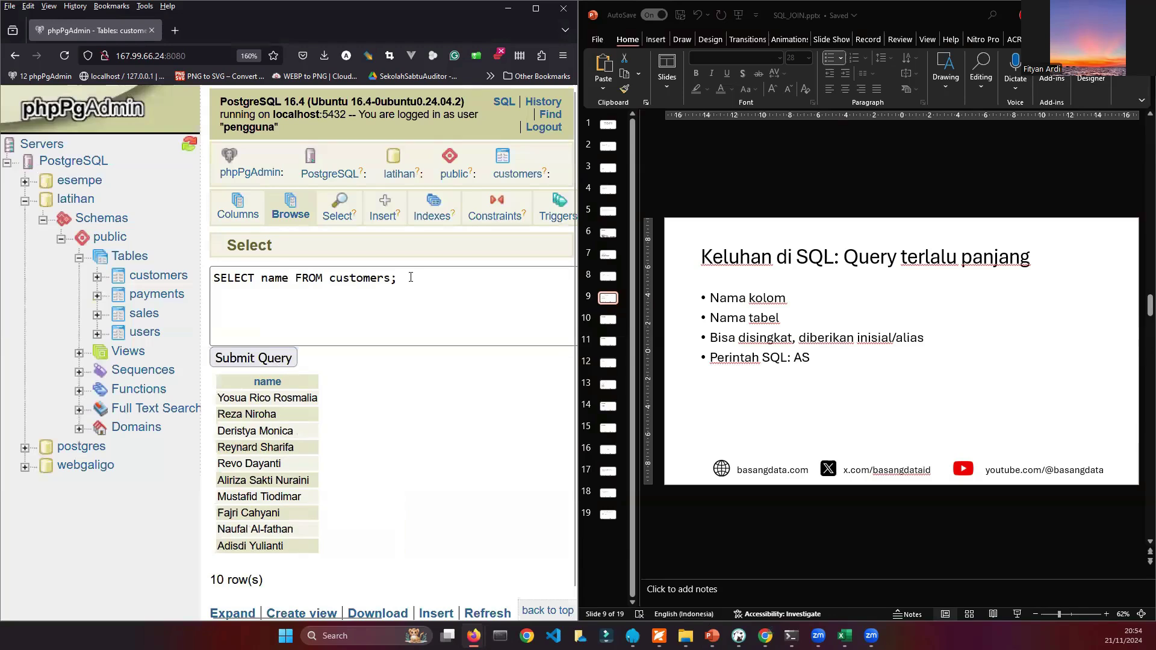
{"action": "left_click", "coordinate": [404, 329]}
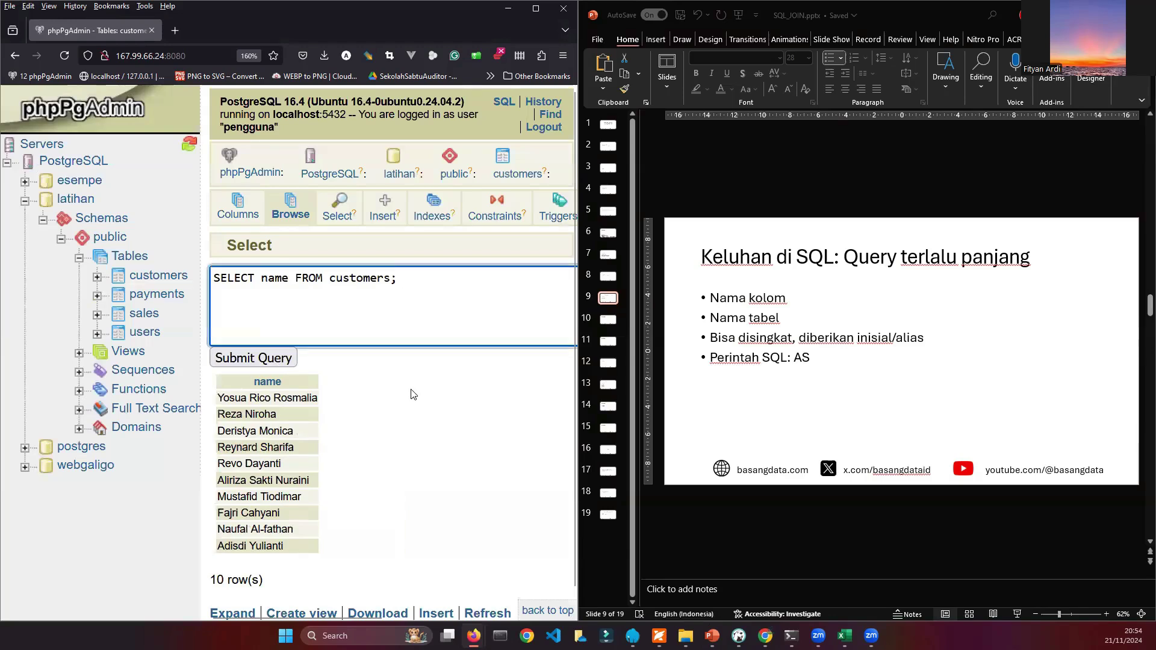
{"action": "key", "text": "ctrl+plus"}
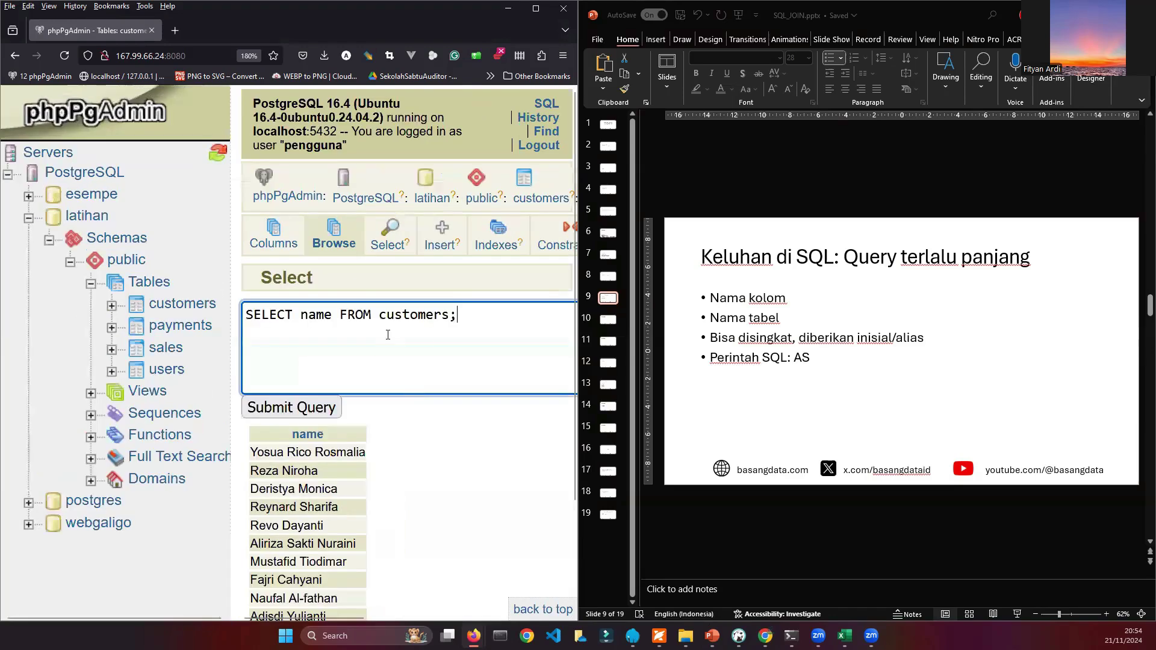
{"action": "scroll", "coordinate": [455, 301], "scroll_direction": "down", "scroll_amount": 2}
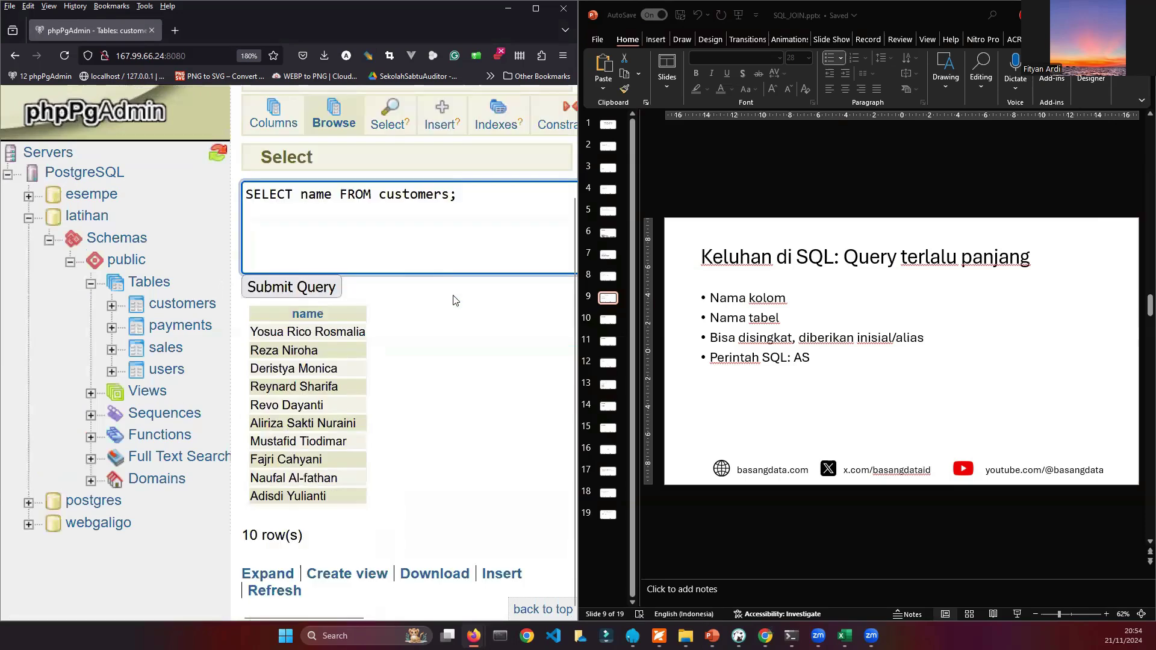
{"action": "type", "text": "AS c"}
{"action": "key", "text": "shift+Left"}
{"action": "key", "text": "BackSpace"}
{"action": "key", "text": "BackSpace"}
{"action": "key", "text": "BackSpace"}
{"action": "key", "text": "BackSpace"}
{"action": "key", "text": "BackSpace"}
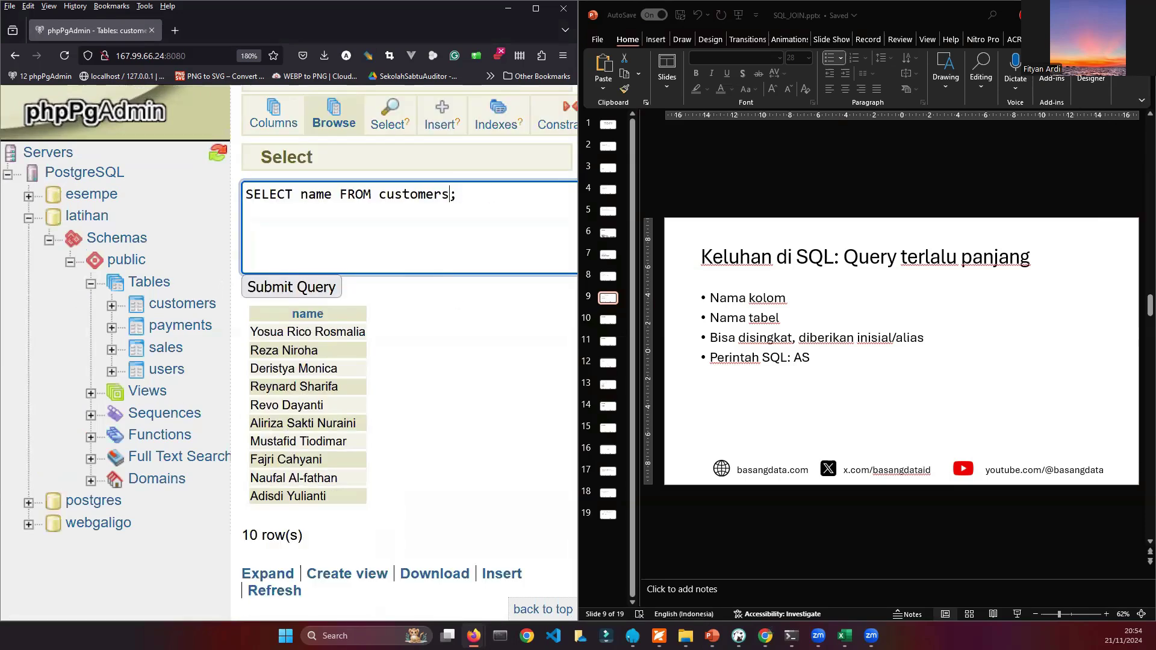
Qualify the name column as customers.name and run the query.
{"action": "left_click", "coordinate": [341, 194]}
{"action": "type", "text": "customers."}
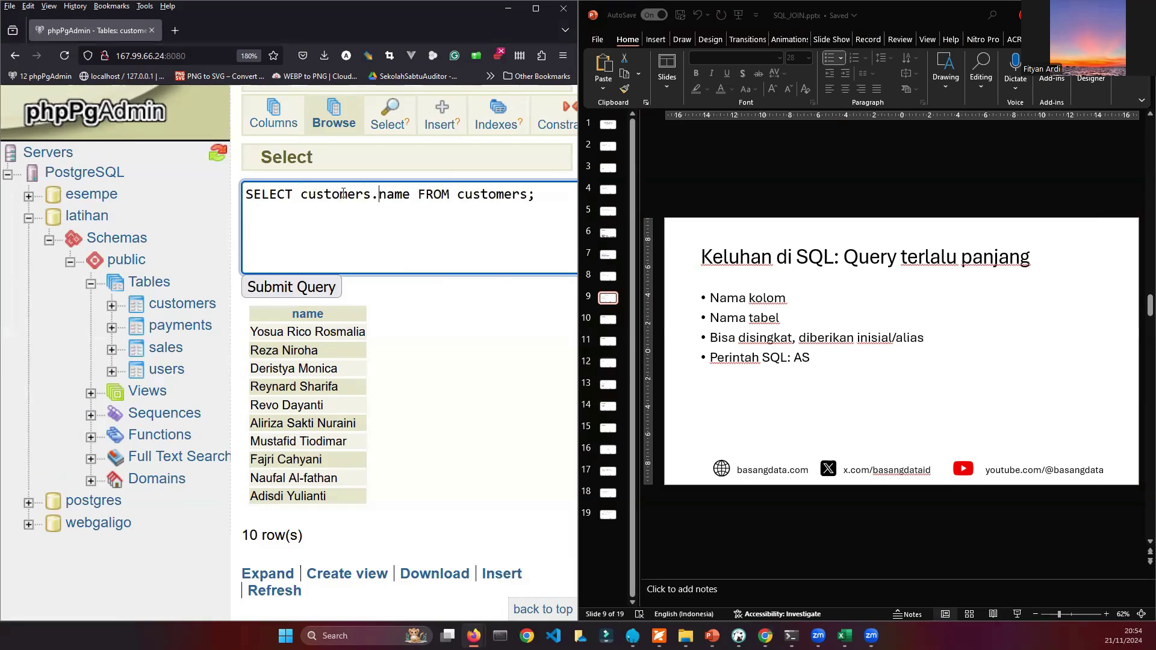
{"action": "left_click", "coordinate": [403, 194]}
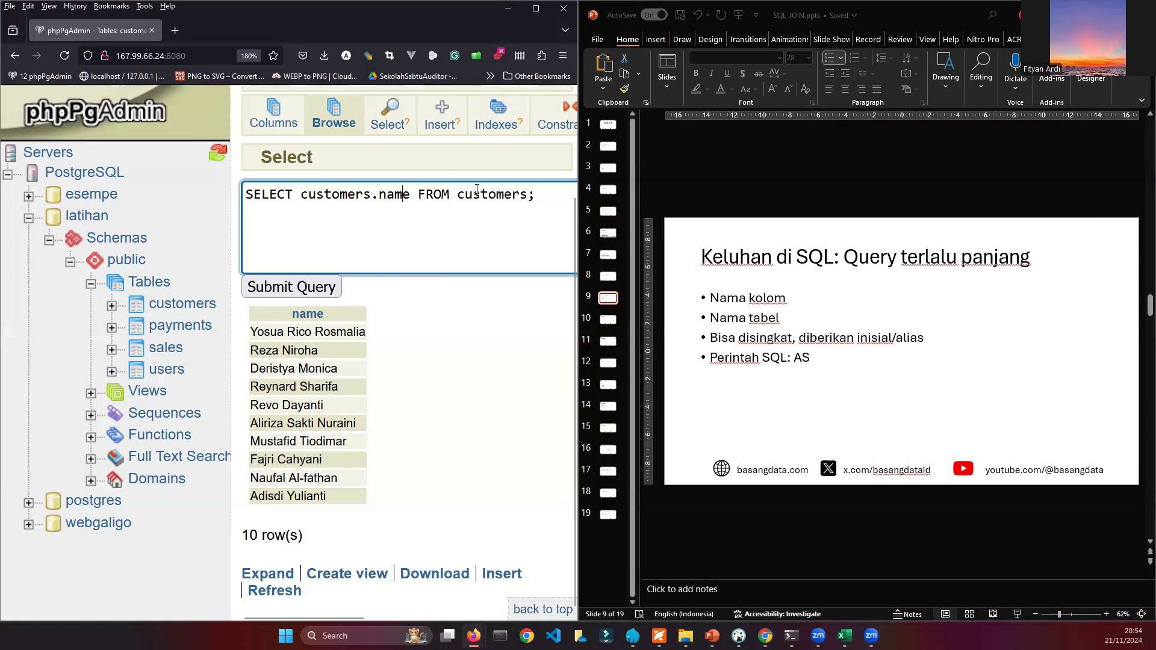
{"action": "left_click", "coordinate": [545, 193]}
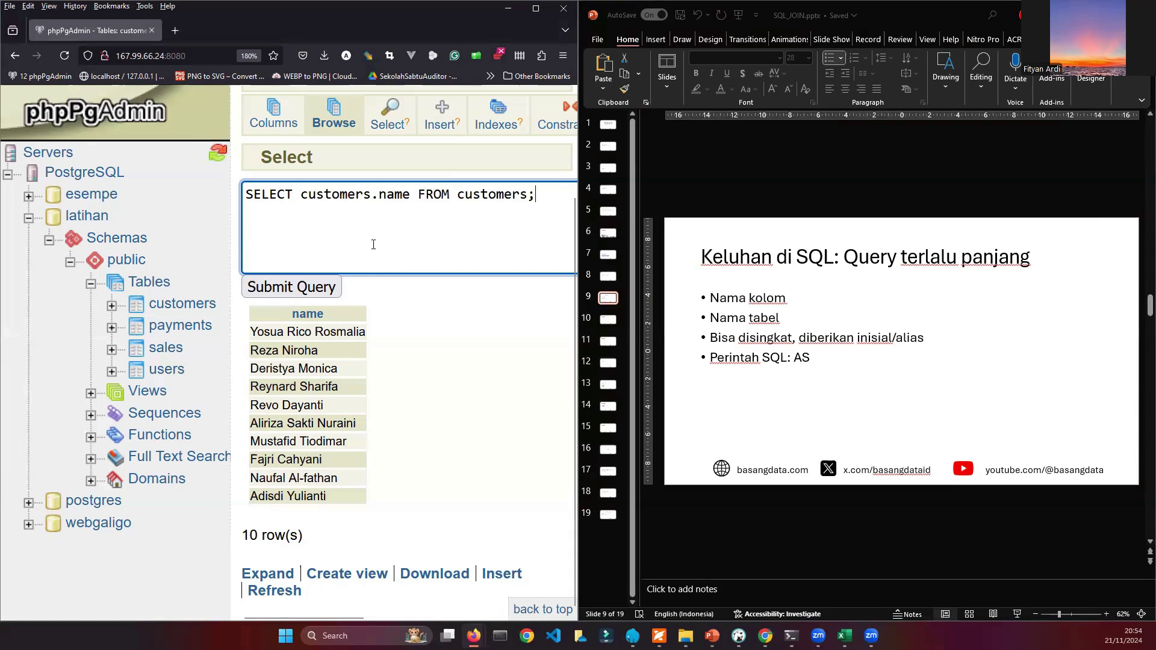
{"action": "left_click", "coordinate": [299, 288]}
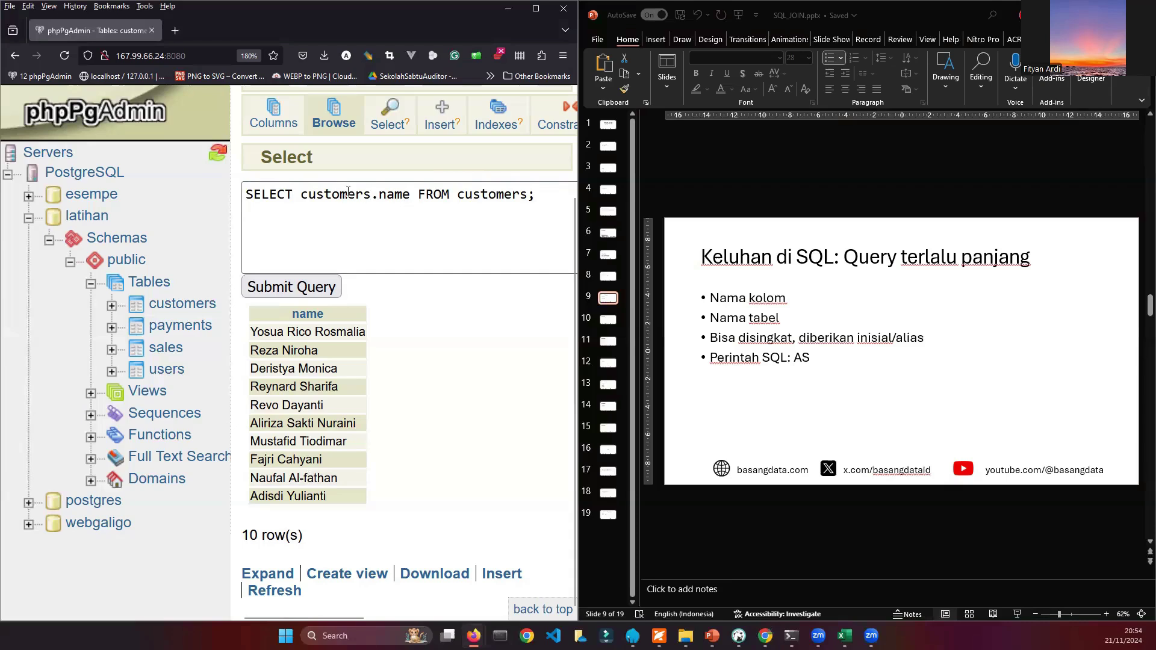
Replace the customers prefix on name with the alias c.
{"action": "scroll", "coordinate": [392, 201], "scroll_direction": "up", "scroll_amount": 2}
{"action": "left_click", "coordinate": [390, 241]}
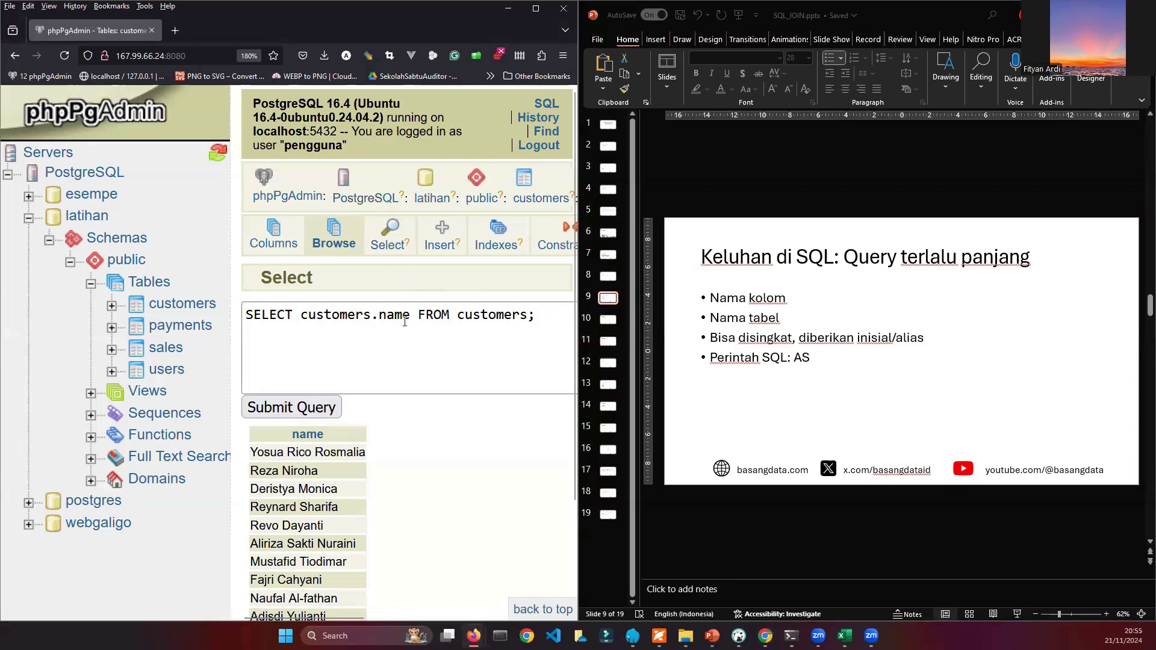
{"action": "scroll", "coordinate": [527, 196], "scroll_direction": "down", "scroll_amount": 2}
{"action": "left_click", "coordinate": [527, 196]}
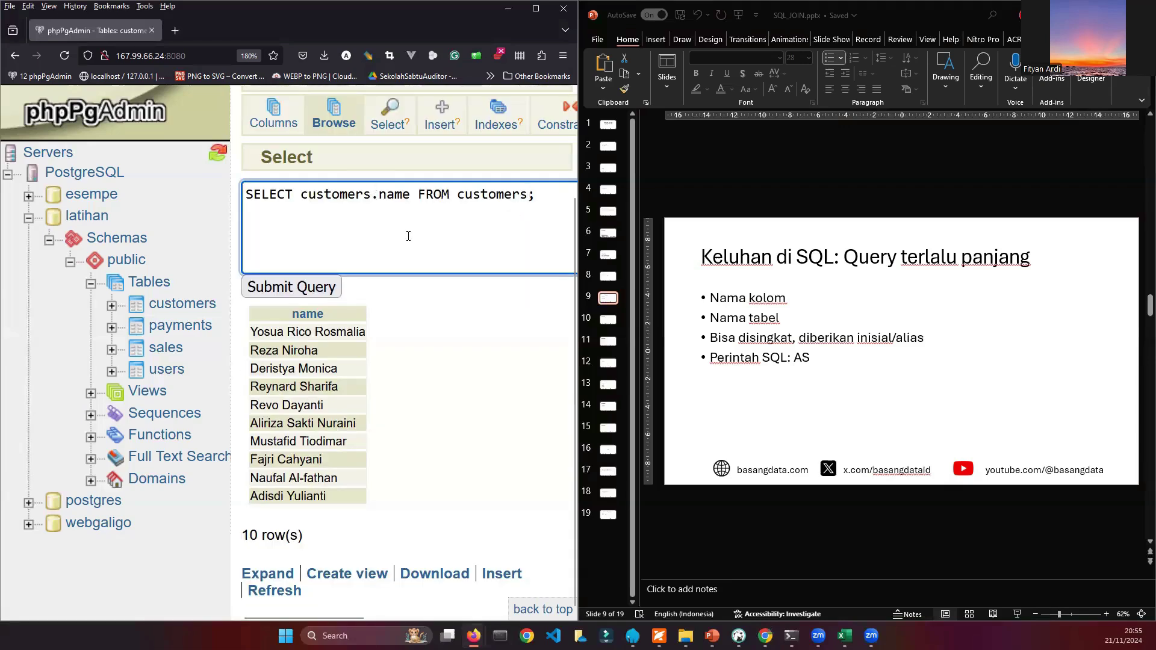
{"action": "key", "text": "ctrl+shift+Left"}
{"action": "type", "text": "c"}
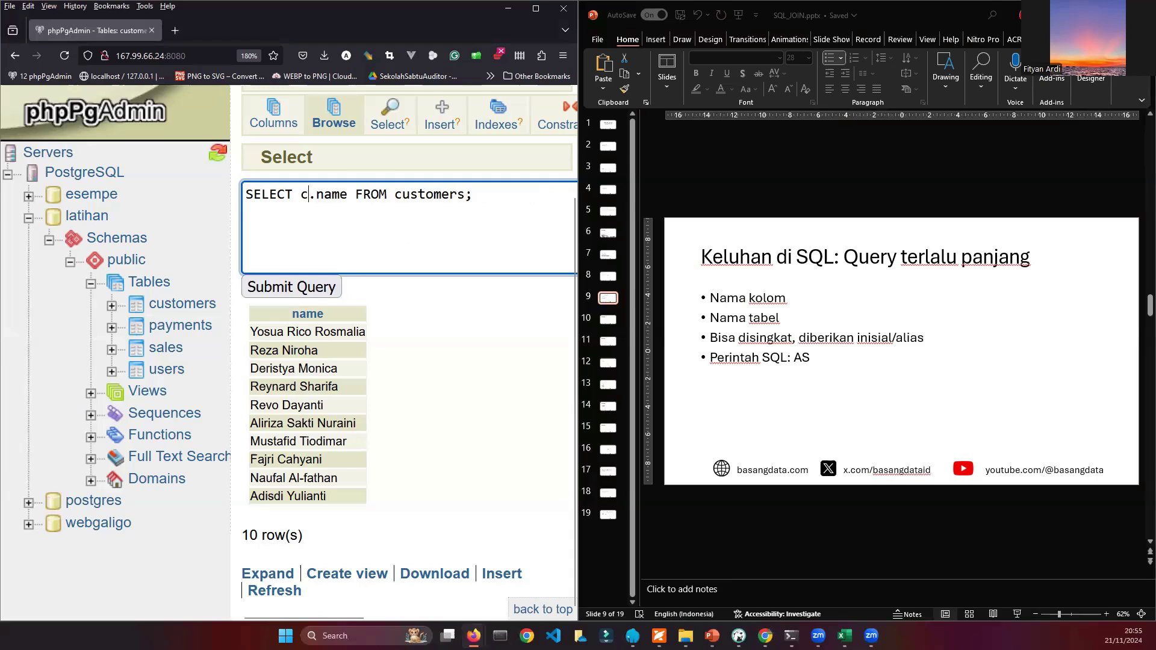